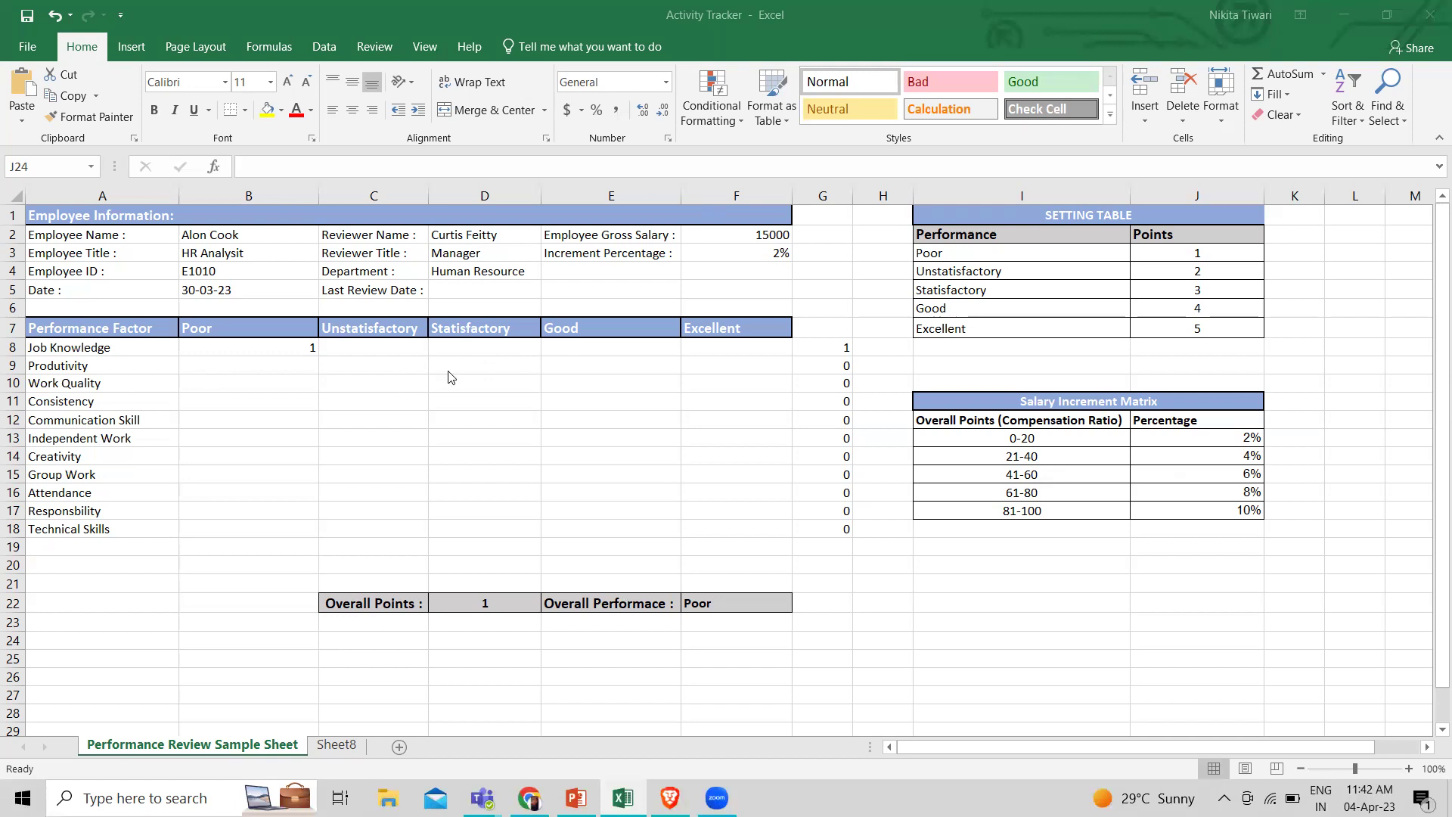
- Score Produtivity, Work Quality and Consistency with 3 points each in the Statisfactory column
{"action": "left_click", "coordinate": [478, 363]}
{"action": "left_click", "coordinate": [550, 369]}
{"action": "left_click", "coordinate": [510, 382]}
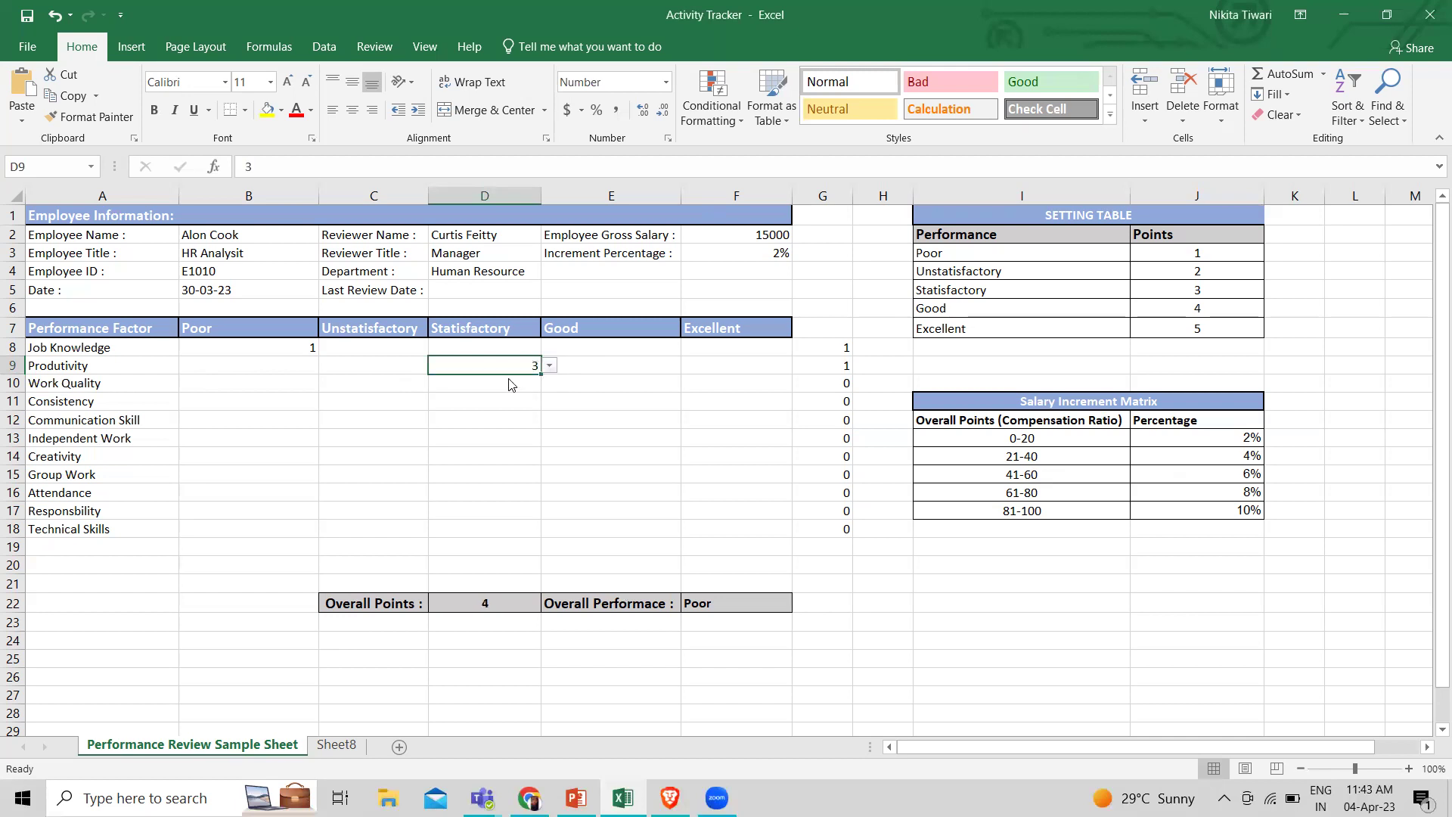
{"action": "left_click", "coordinate": [512, 385]}
{"action": "left_click", "coordinate": [550, 385]}
{"action": "left_click", "coordinate": [499, 401]}
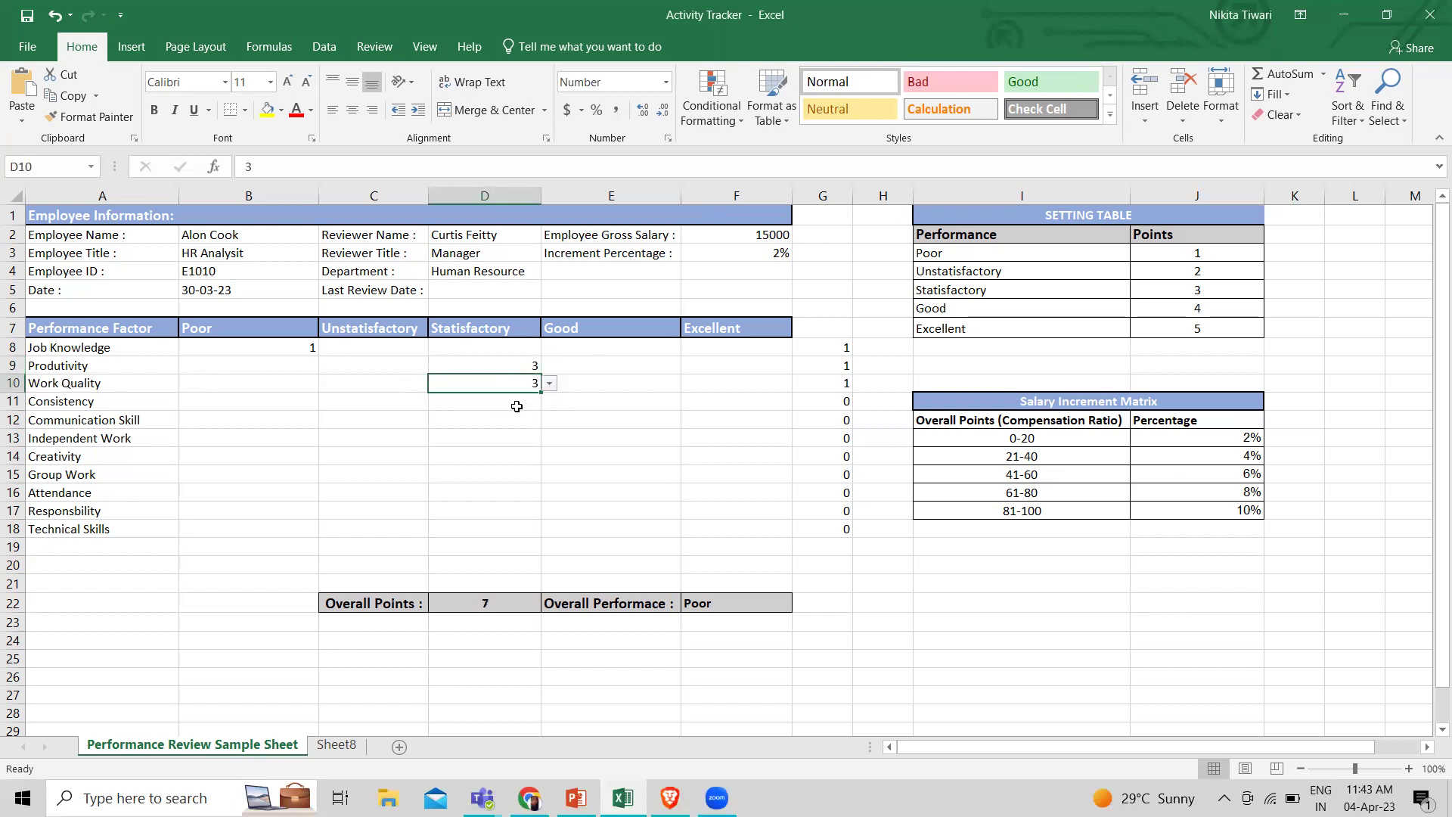
{"action": "left_click", "coordinate": [518, 404]}
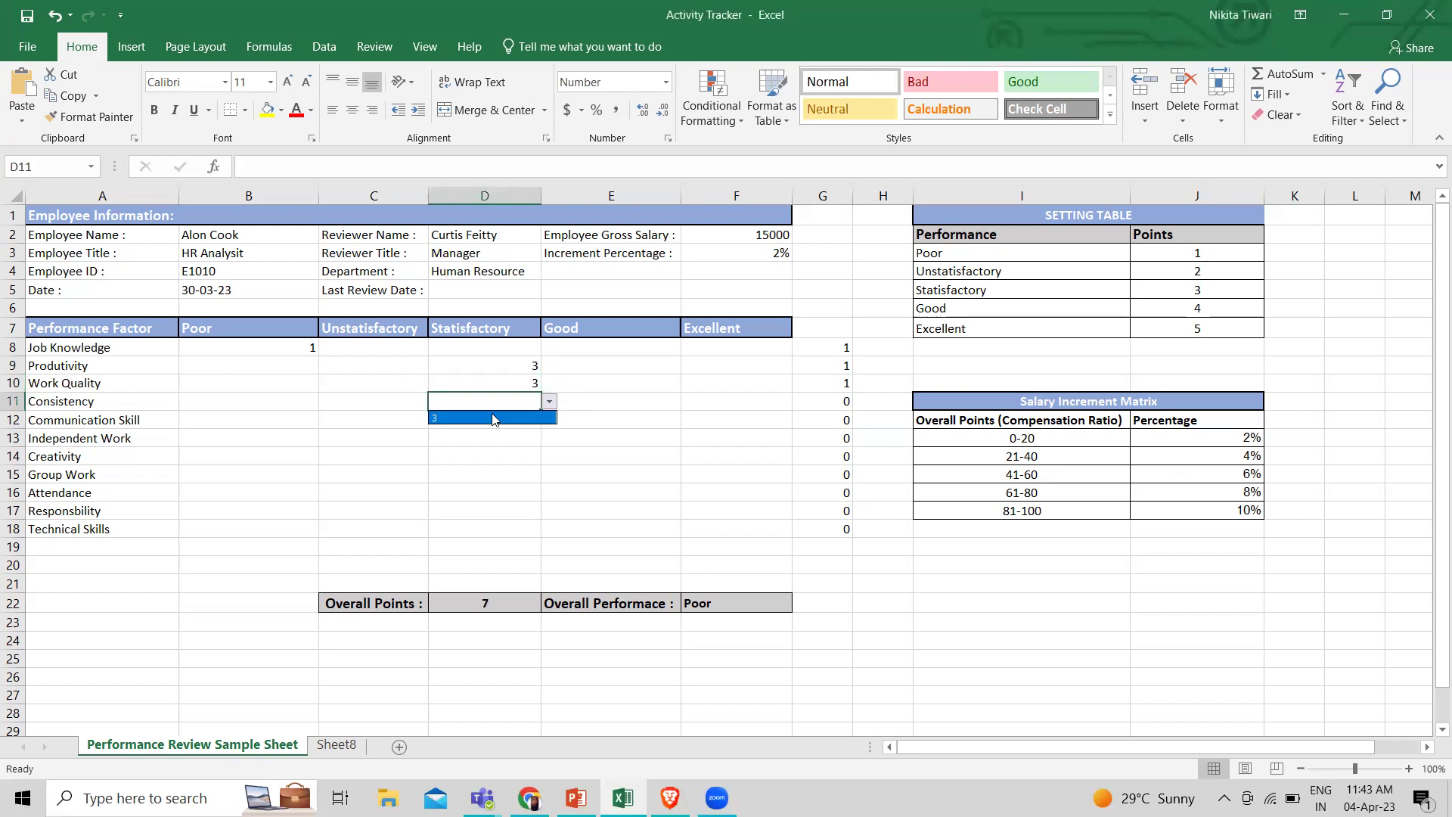
{"action": "left_click", "coordinate": [493, 416]}
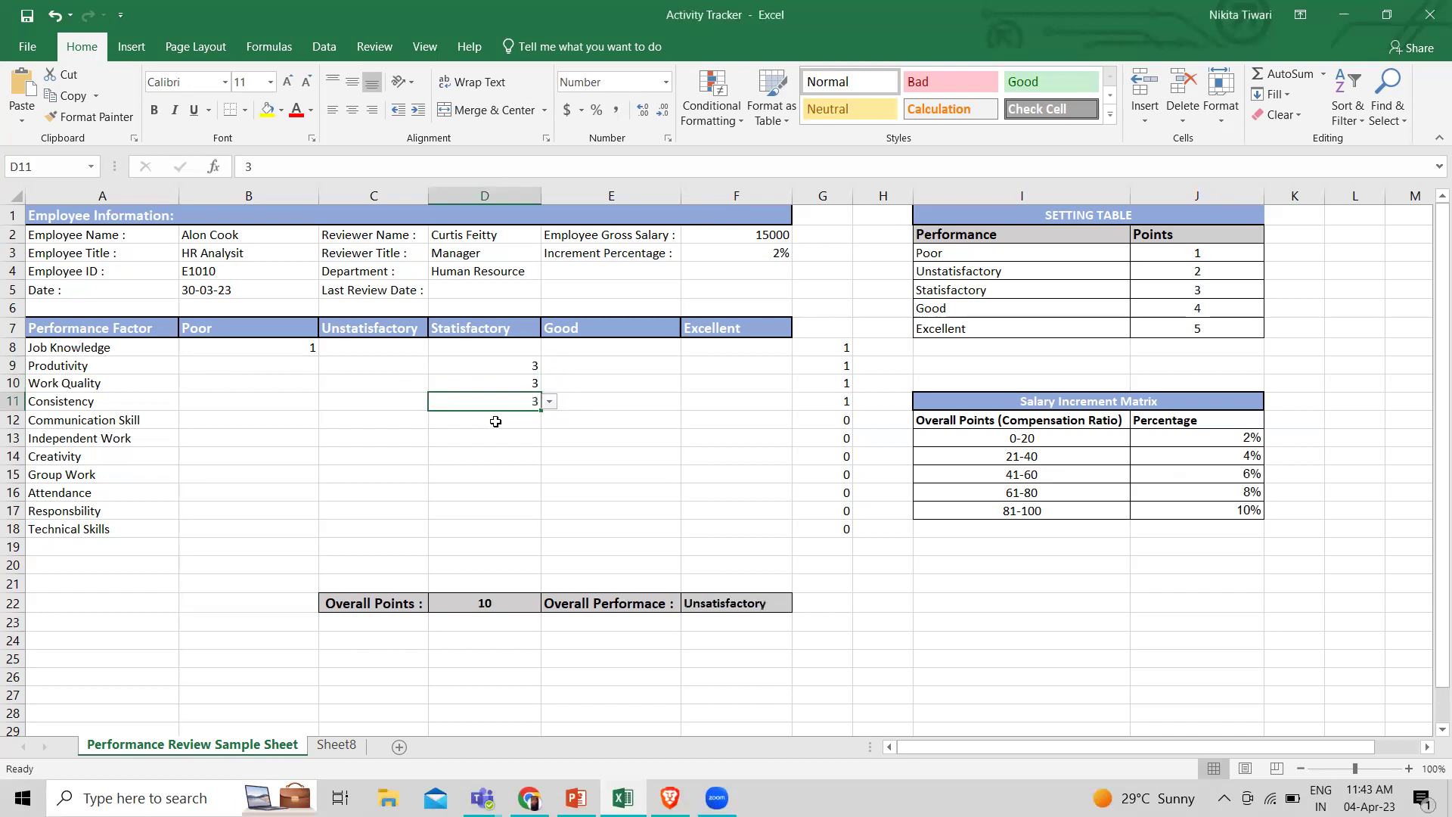
- Score Communication Skill and Independent Work with 4 points each in the Good column
{"action": "left_click", "coordinate": [560, 421]}
{"action": "left_click", "coordinate": [690, 423]}
{"action": "left_click", "coordinate": [647, 435]}
{"action": "left_click", "coordinate": [680, 442]}
{"action": "left_click", "coordinate": [689, 438]}
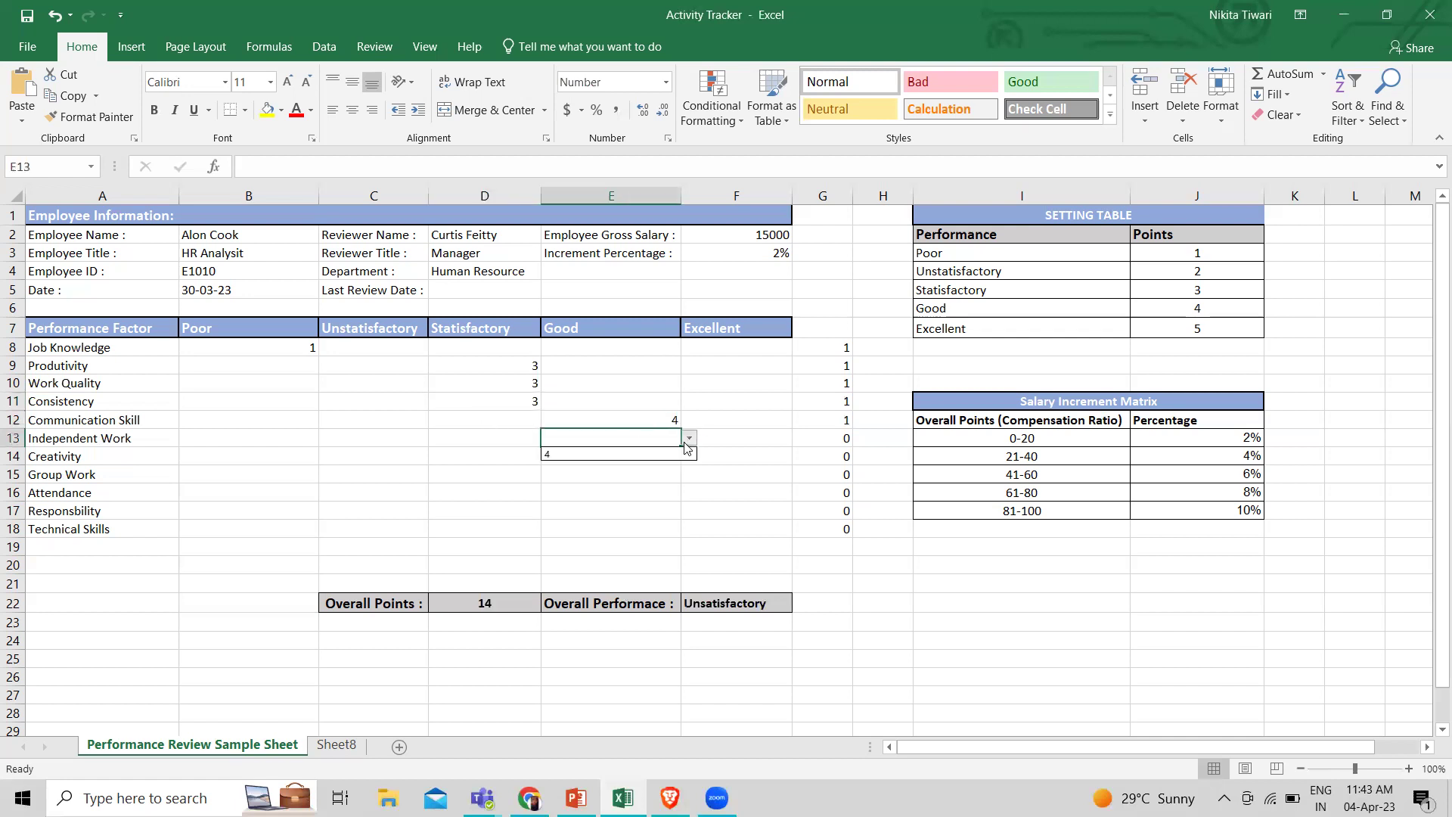
{"action": "left_click", "coordinate": [658, 452]}
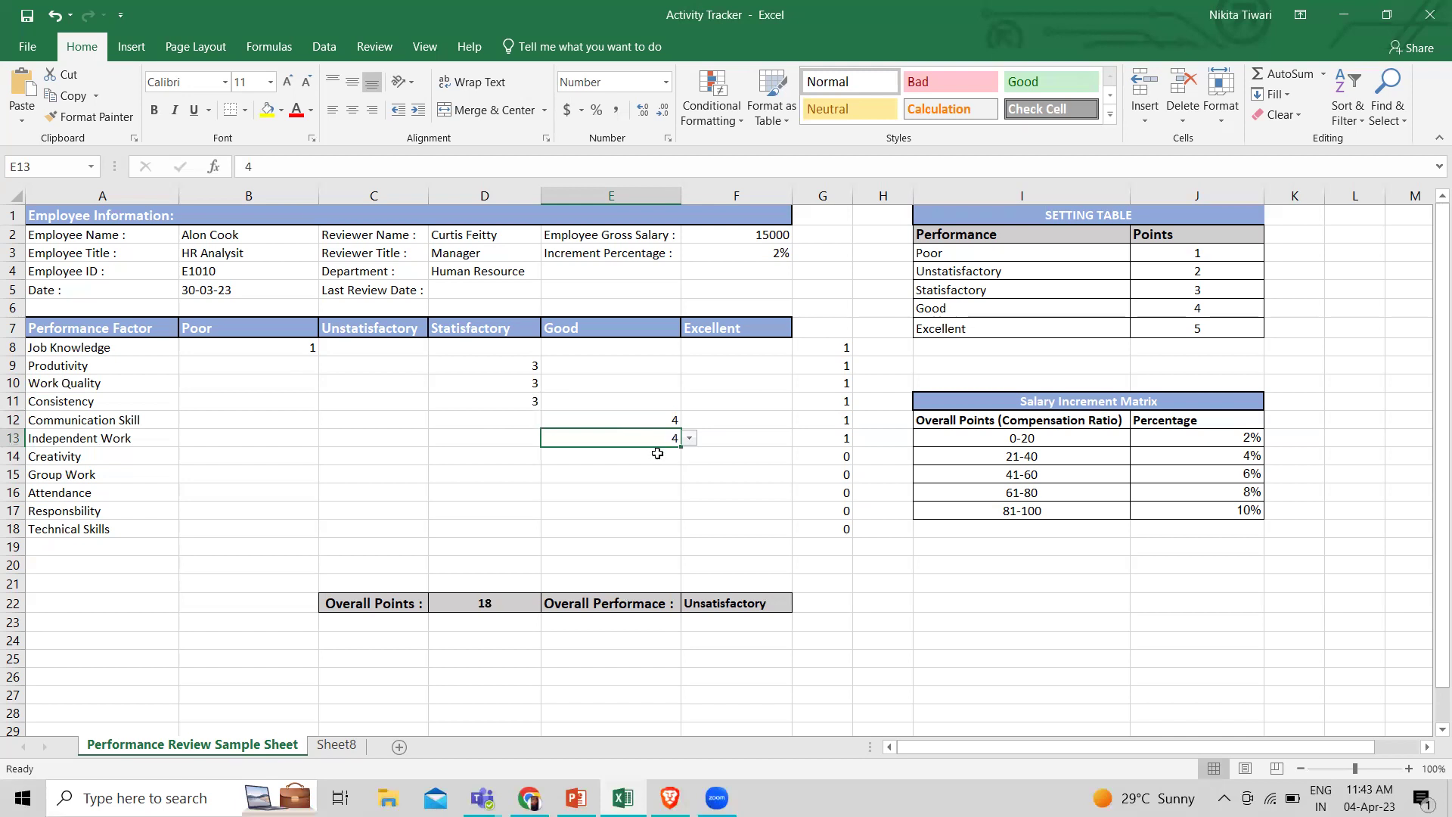
- Score Creativity with 3 points as Statisfactory, and Group Work and Attendance with 4 points each as Good
{"action": "left_click", "coordinate": [527, 458]}
{"action": "left_click", "coordinate": [550, 456]}
{"action": "left_click", "coordinate": [528, 472]}
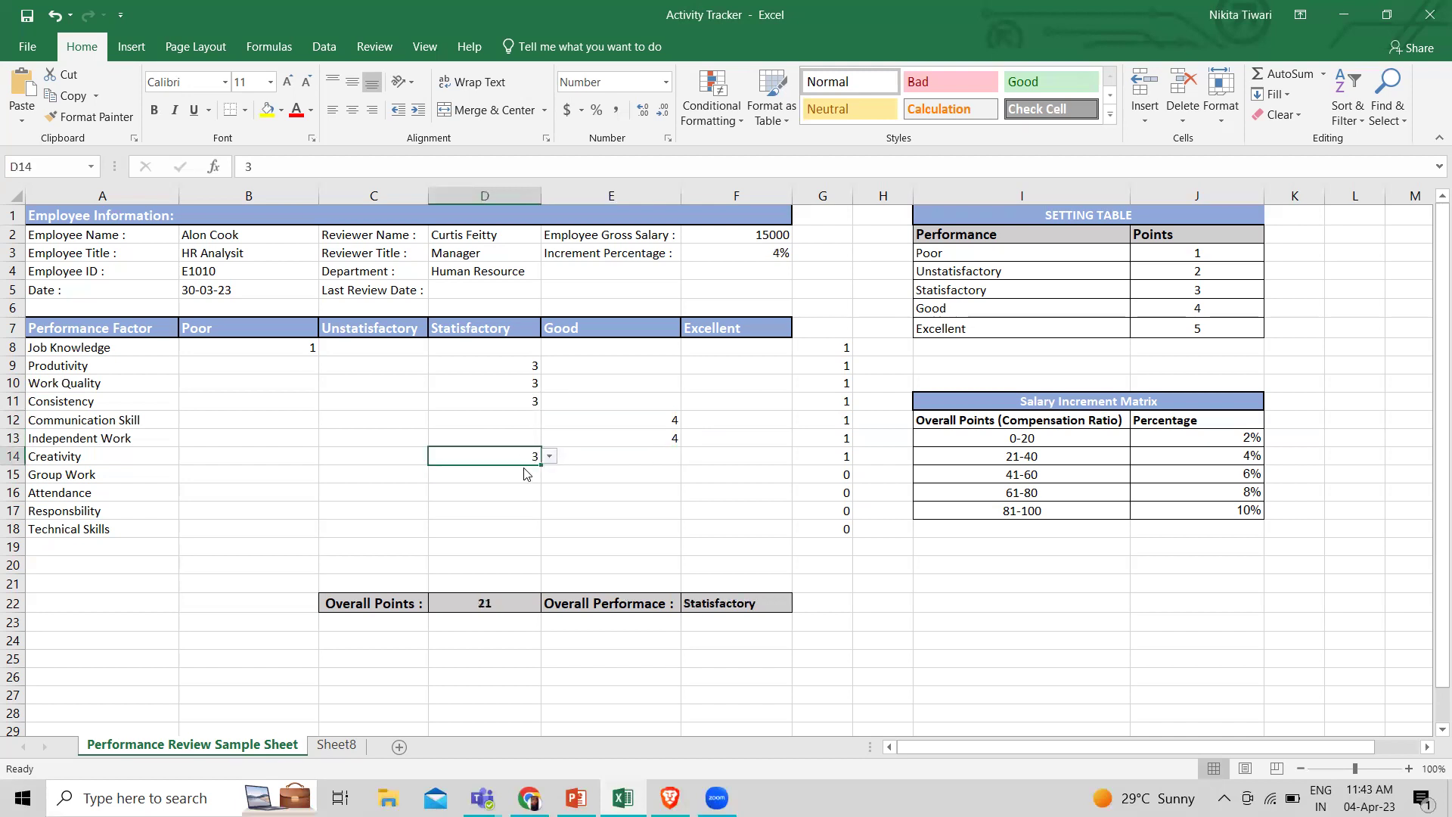
{"action": "left_click", "coordinate": [637, 461]}
{"action": "left_click", "coordinate": [634, 473]}
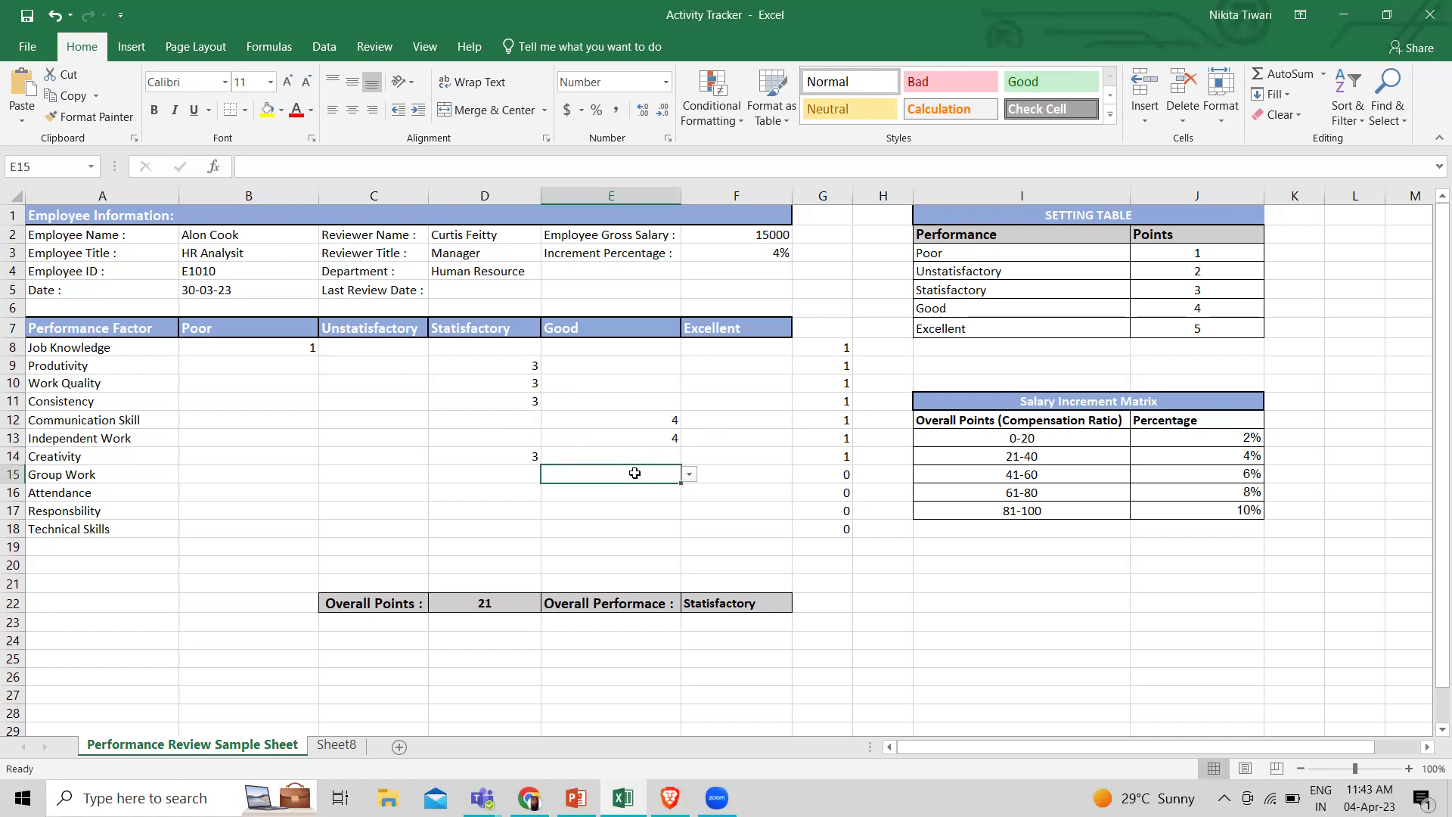
{"action": "left_click", "coordinate": [689, 475]}
{"action": "left_click", "coordinate": [657, 490]}
{"action": "left_click", "coordinate": [676, 493]}
{"action": "left_click", "coordinate": [689, 494]}
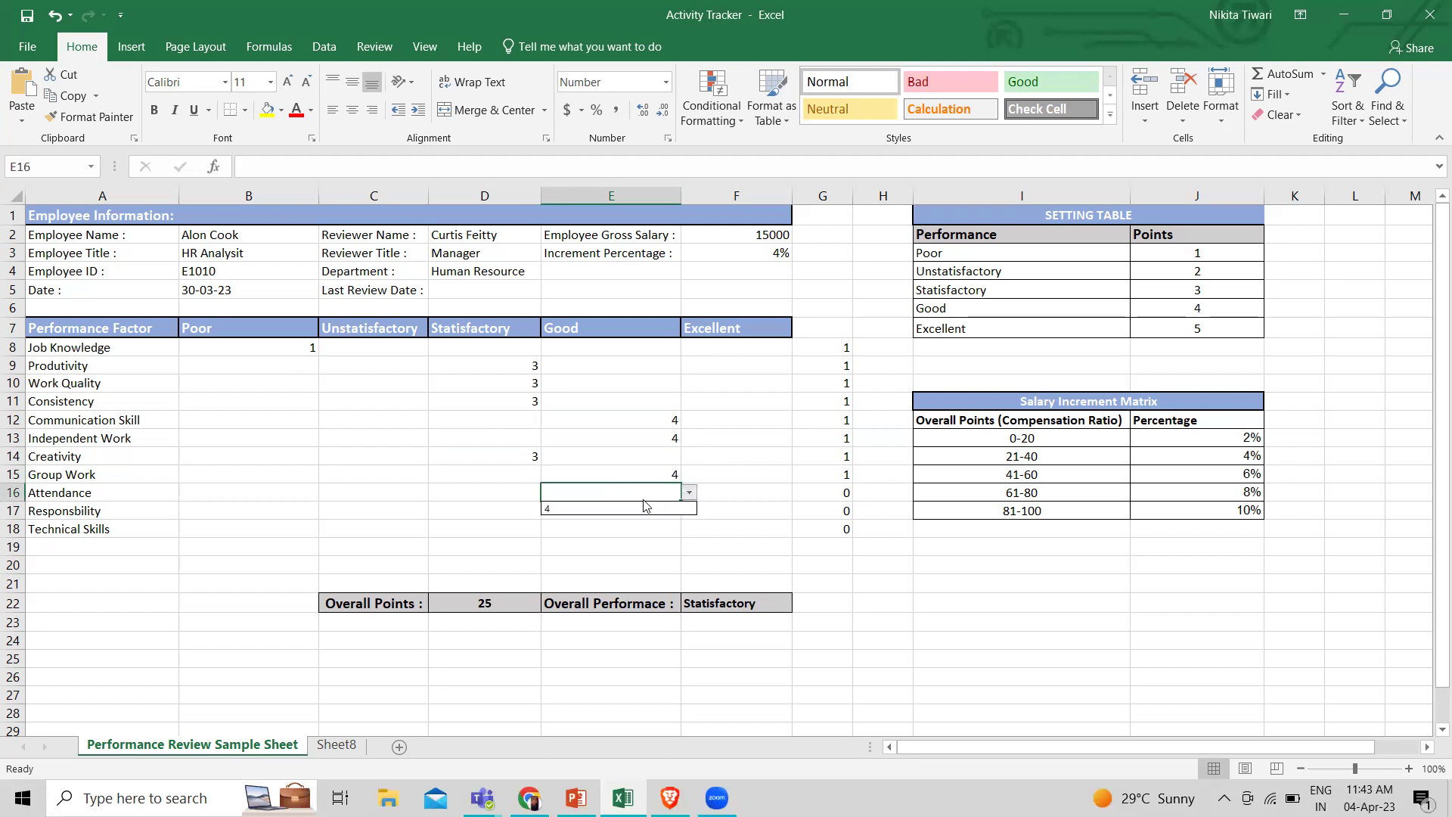
{"action": "left_click", "coordinate": [657, 508]}
- Score Responsbility and Technical Skills with 5 points each in the Excellent column
{"action": "left_click", "coordinate": [662, 515]}
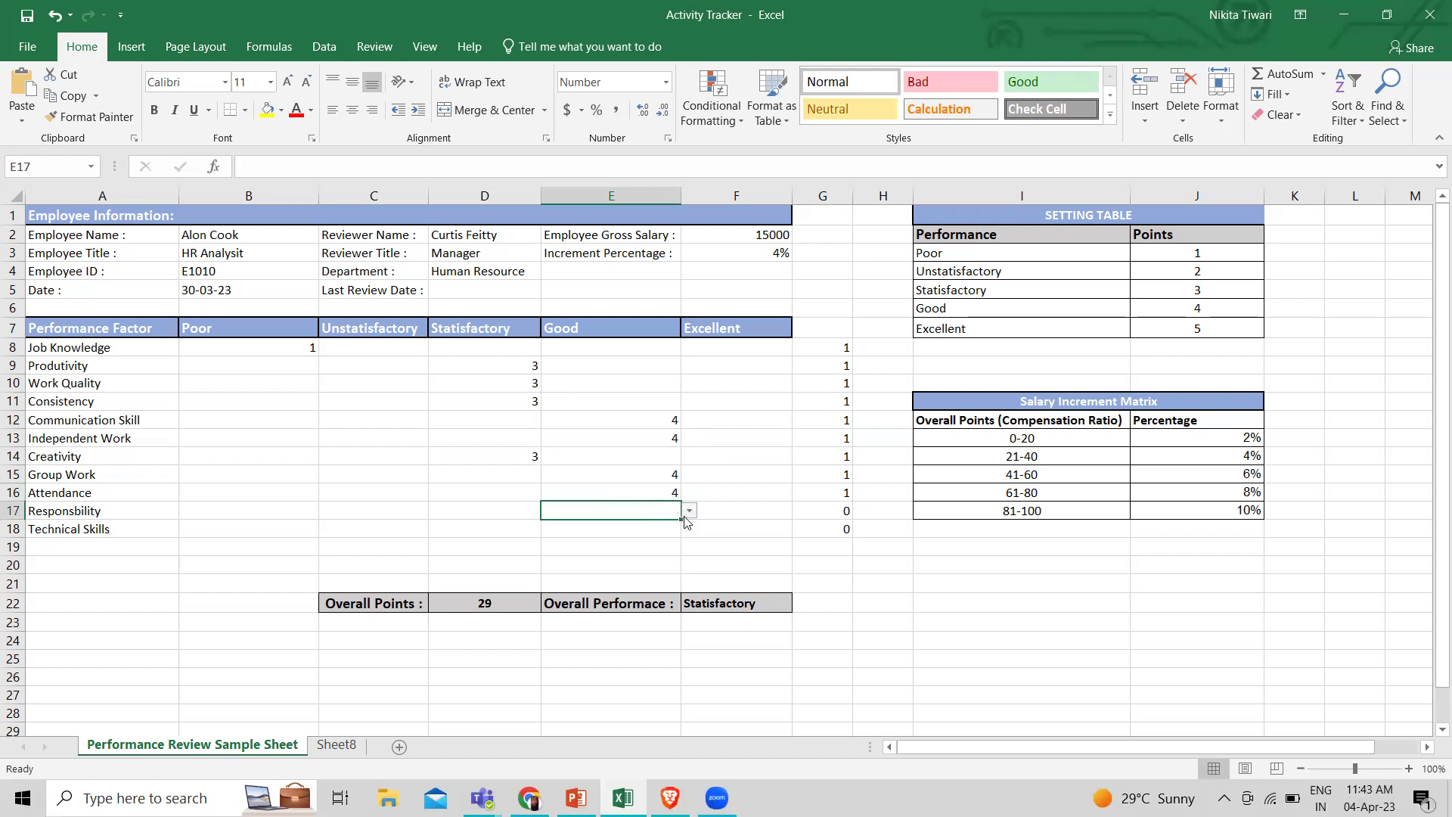
{"action": "left_click", "coordinate": [688, 514]}
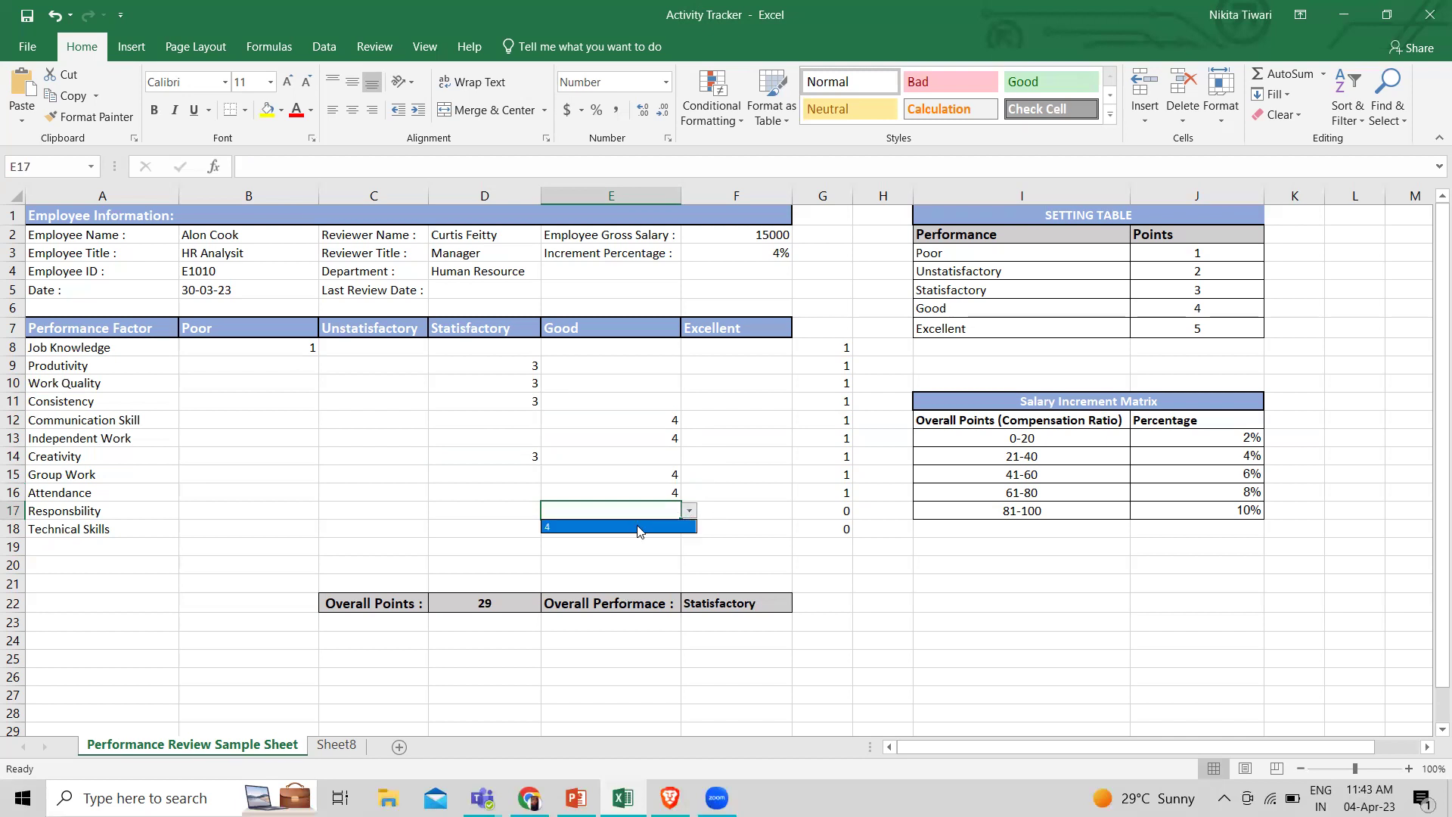
{"action": "left_click", "coordinate": [709, 518]}
{"action": "left_click", "coordinate": [726, 514]}
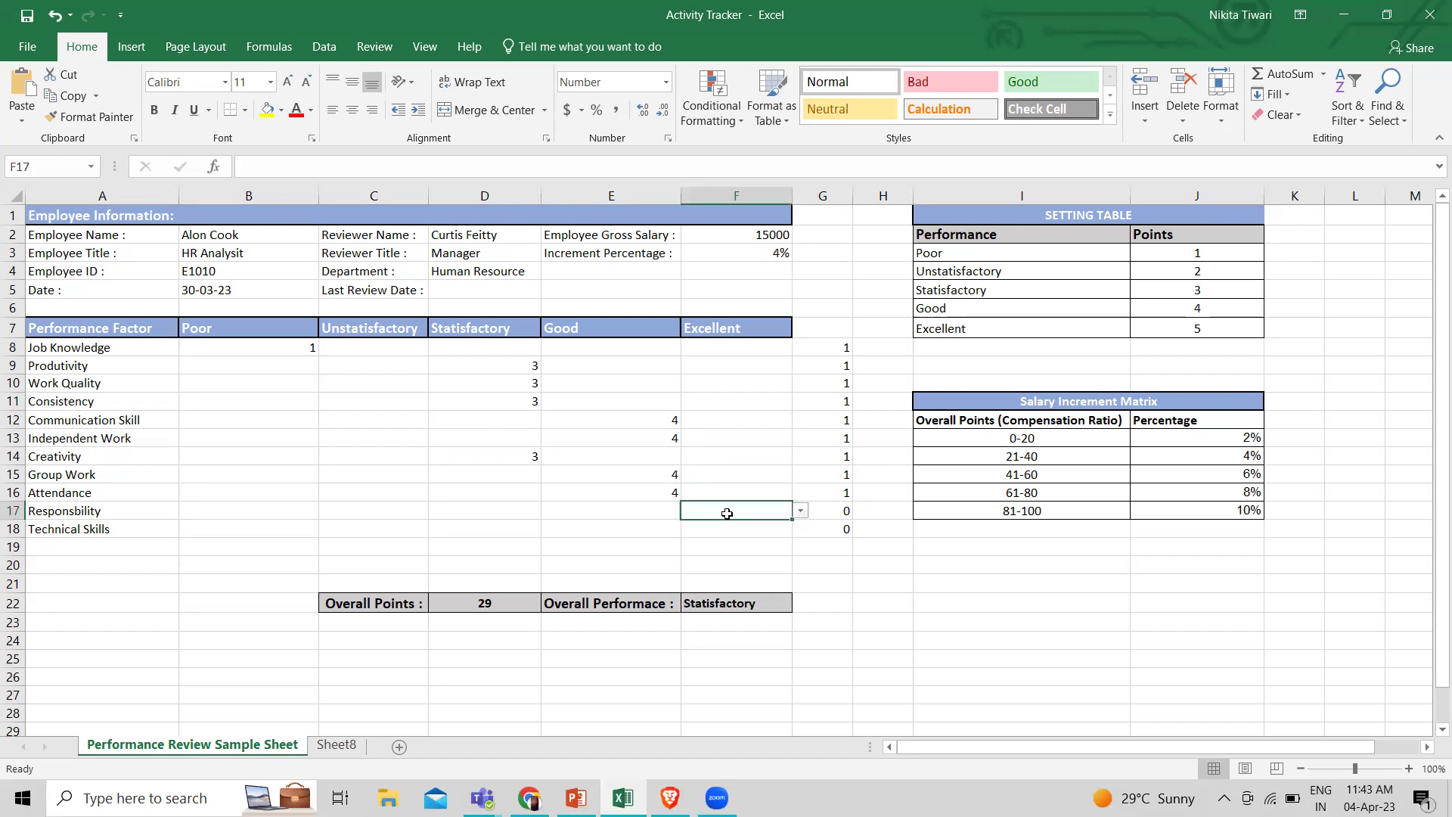
{"action": "left_click", "coordinate": [800, 511]}
{"action": "left_click", "coordinate": [767, 525]}
{"action": "left_click", "coordinate": [764, 528]}
{"action": "left_click", "coordinate": [800, 529]}
{"action": "left_click", "coordinate": [742, 545]}
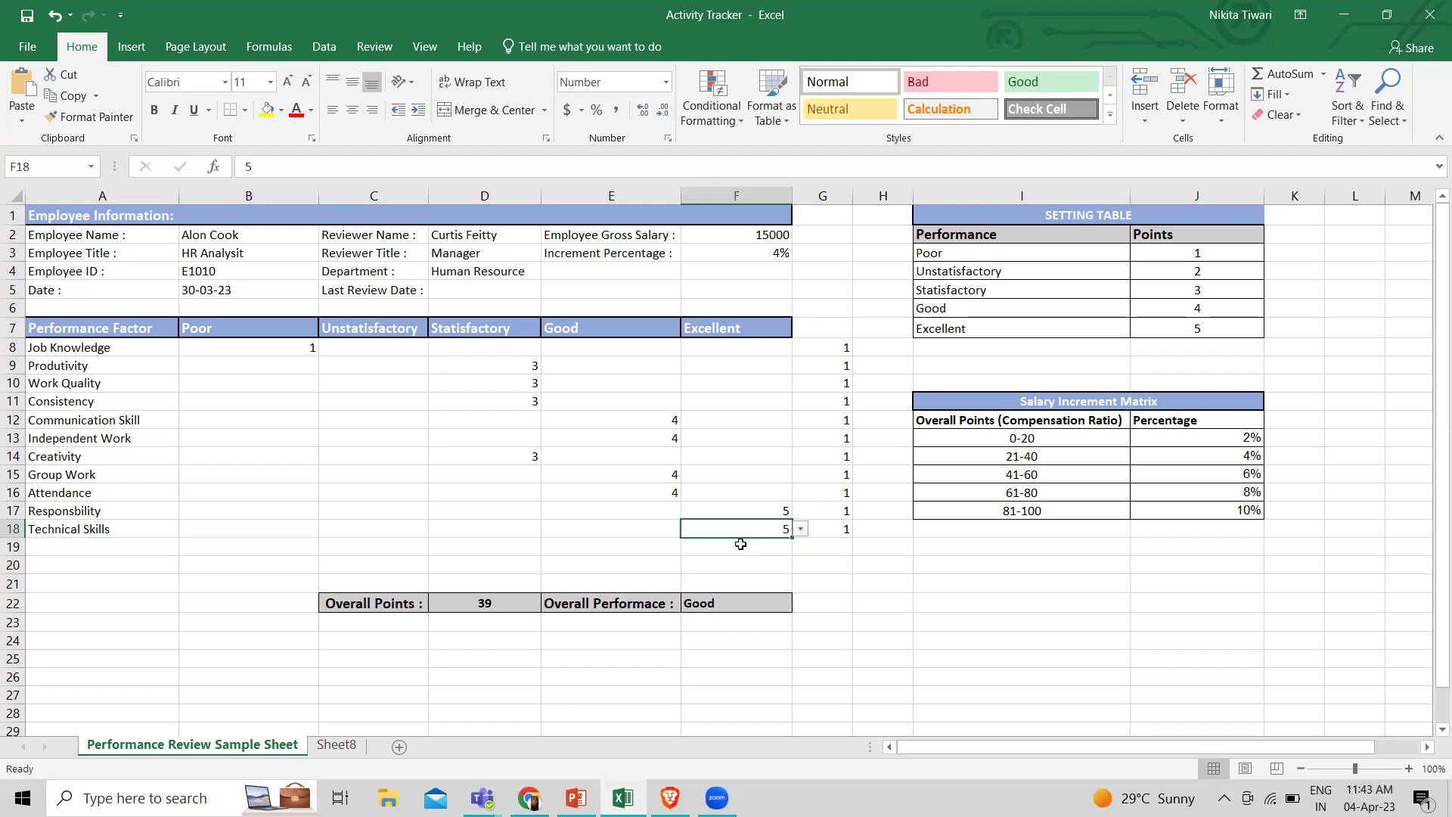
{"action": "left_click", "coordinate": [775, 561]}
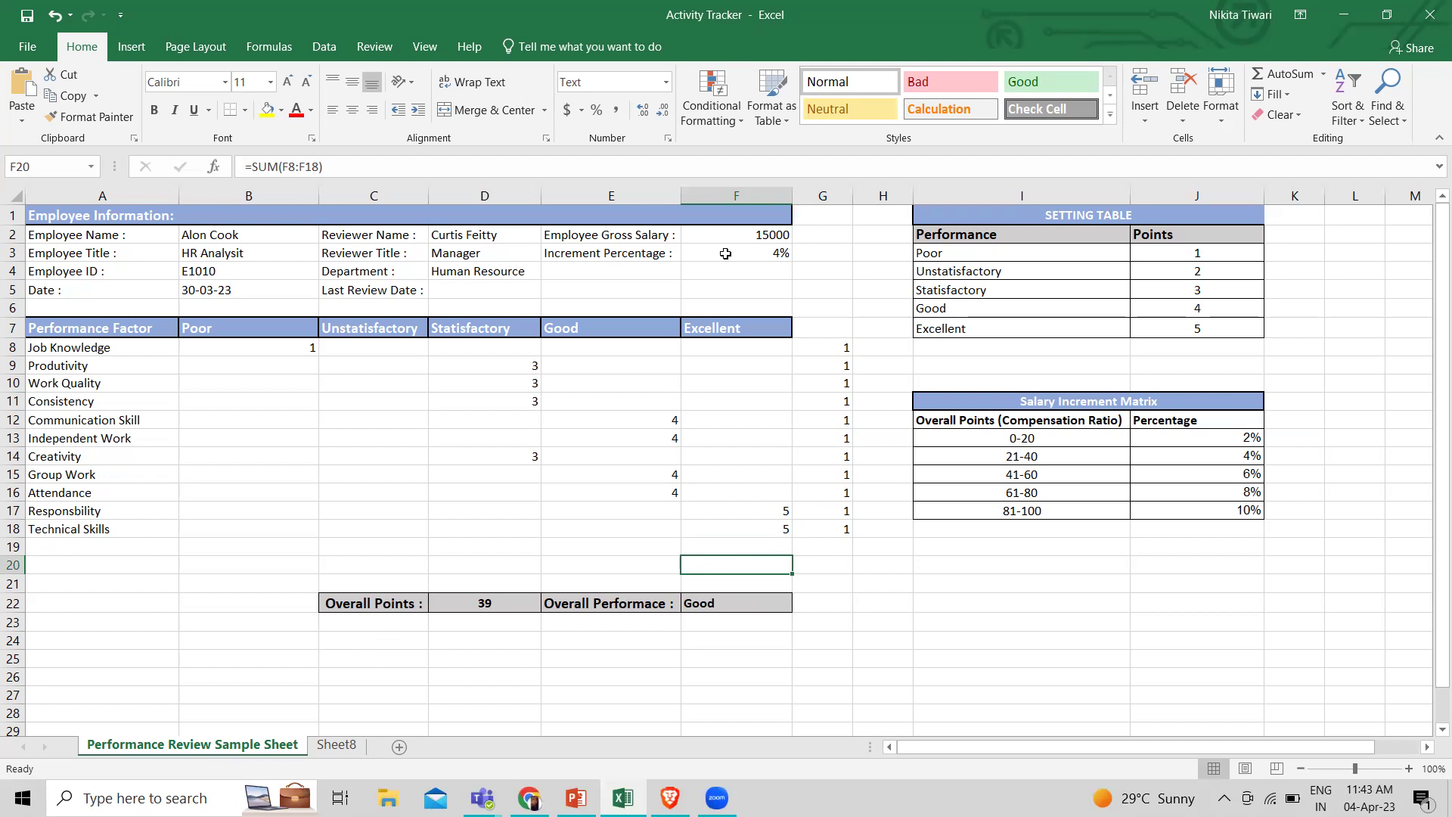
- Clear the Group Work score under Good and rate it 5 points under Excellent instead
{"action": "left_click", "coordinate": [1204, 456]}
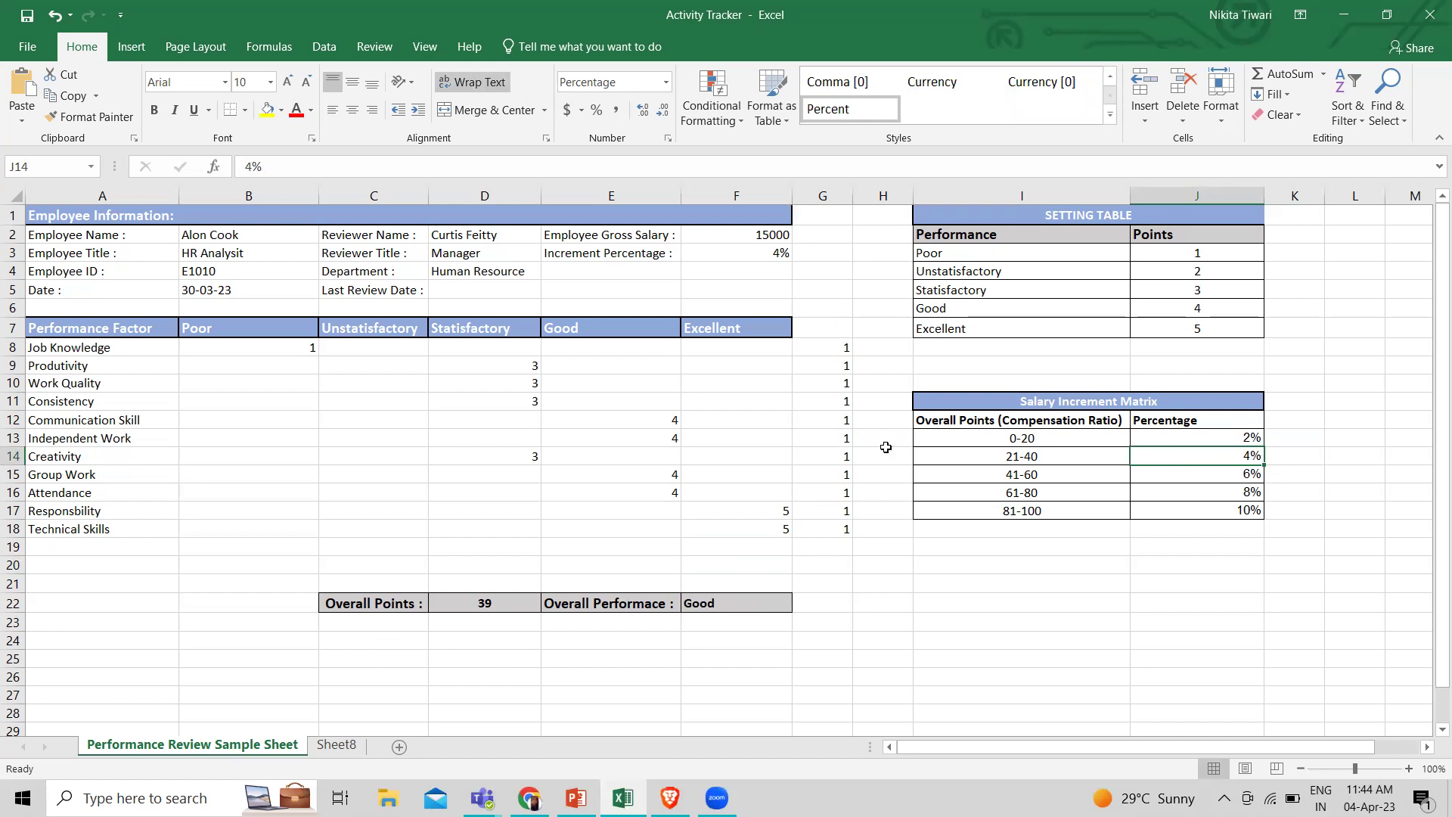
{"action": "left_click", "coordinate": [663, 474]}
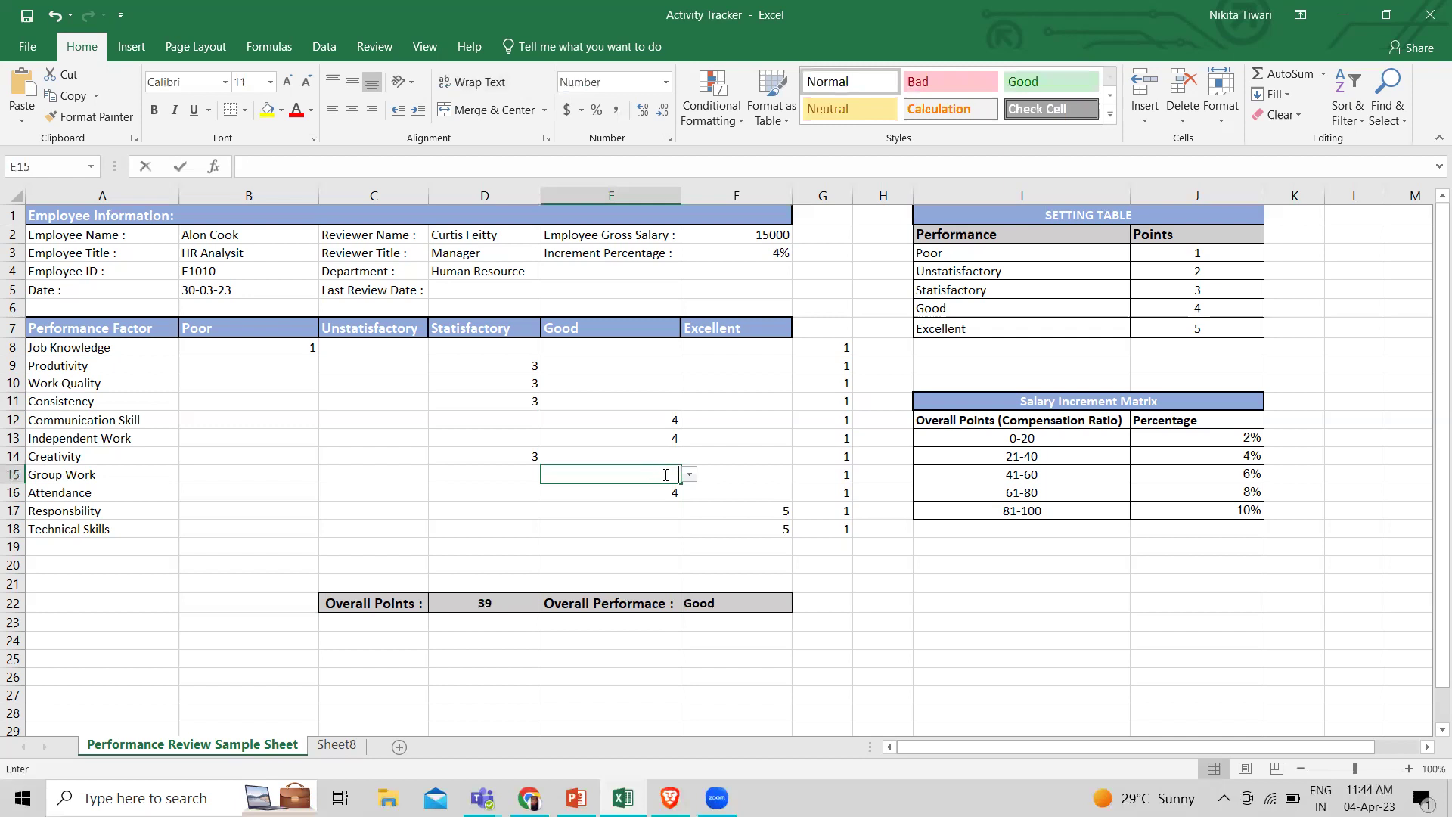
{"action": "key", "text": "Delete"}
{"action": "left_click", "coordinate": [740, 474]}
{"action": "left_click", "coordinate": [800, 474]}
{"action": "left_click", "coordinate": [757, 501]}
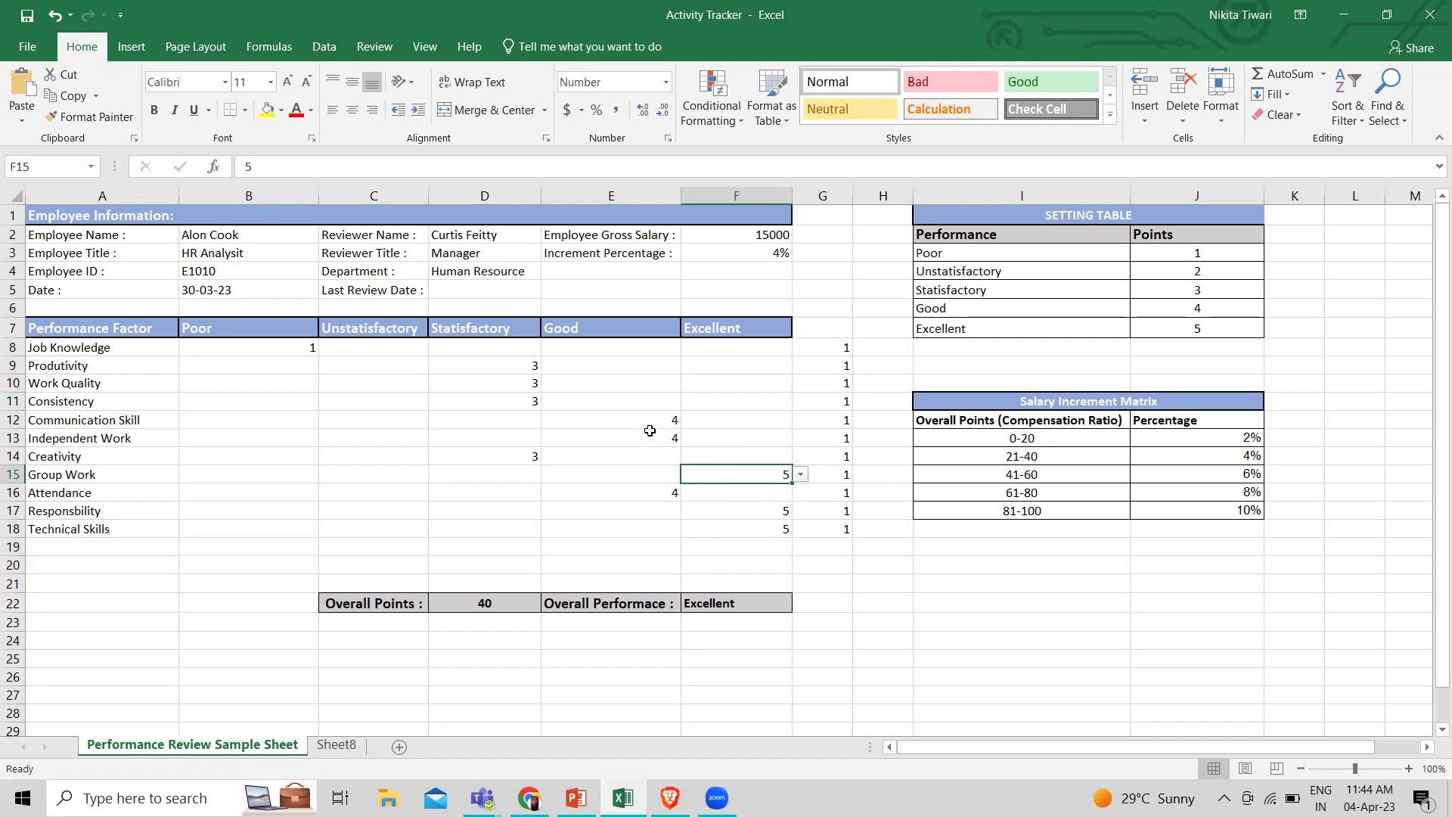
- Clear the Creativity score under Statisfactory and rate it 5 points under Excellent instead
{"action": "left_click", "coordinate": [511, 459]}
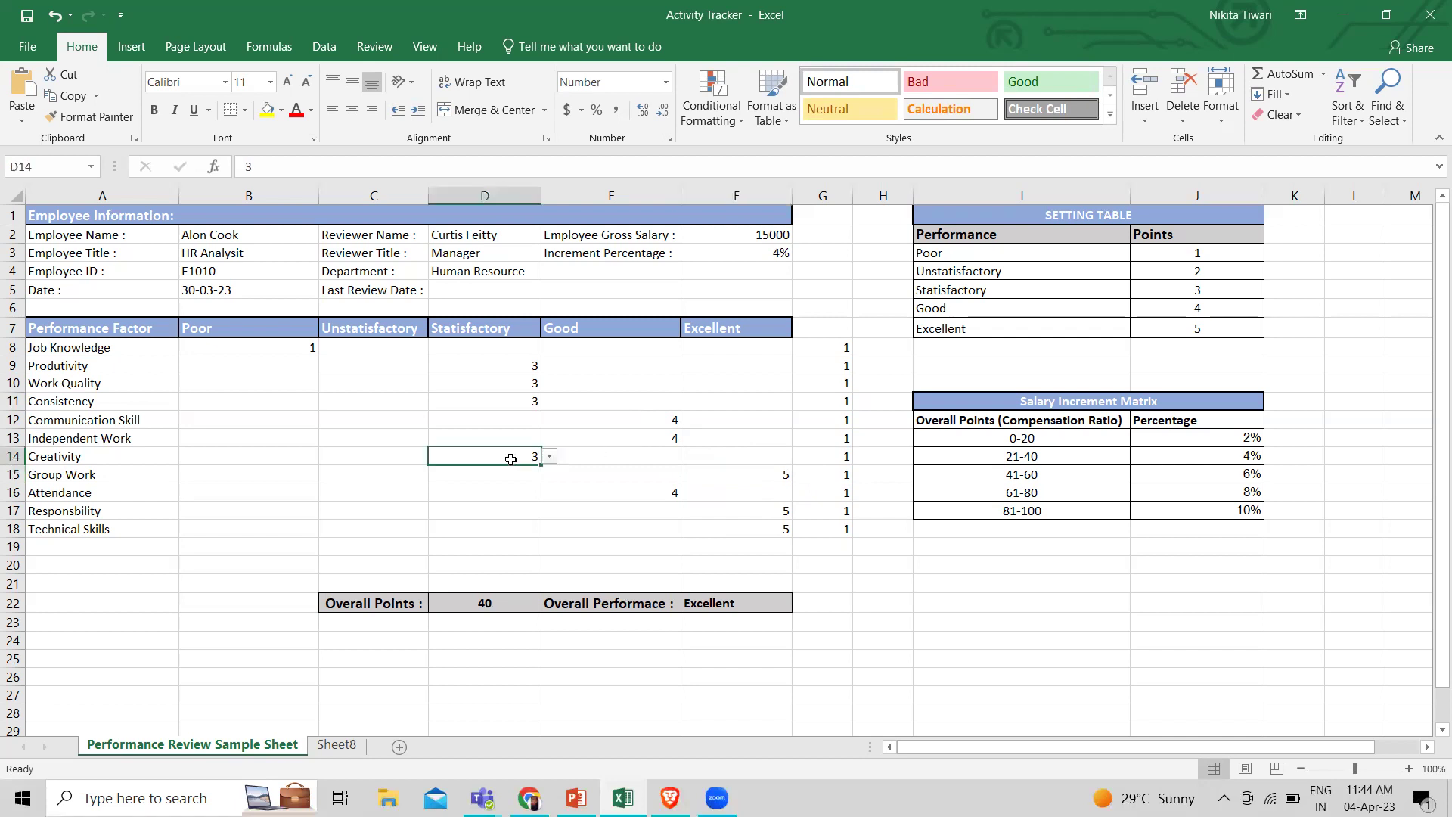
{"action": "key", "text": "BackSpace"}
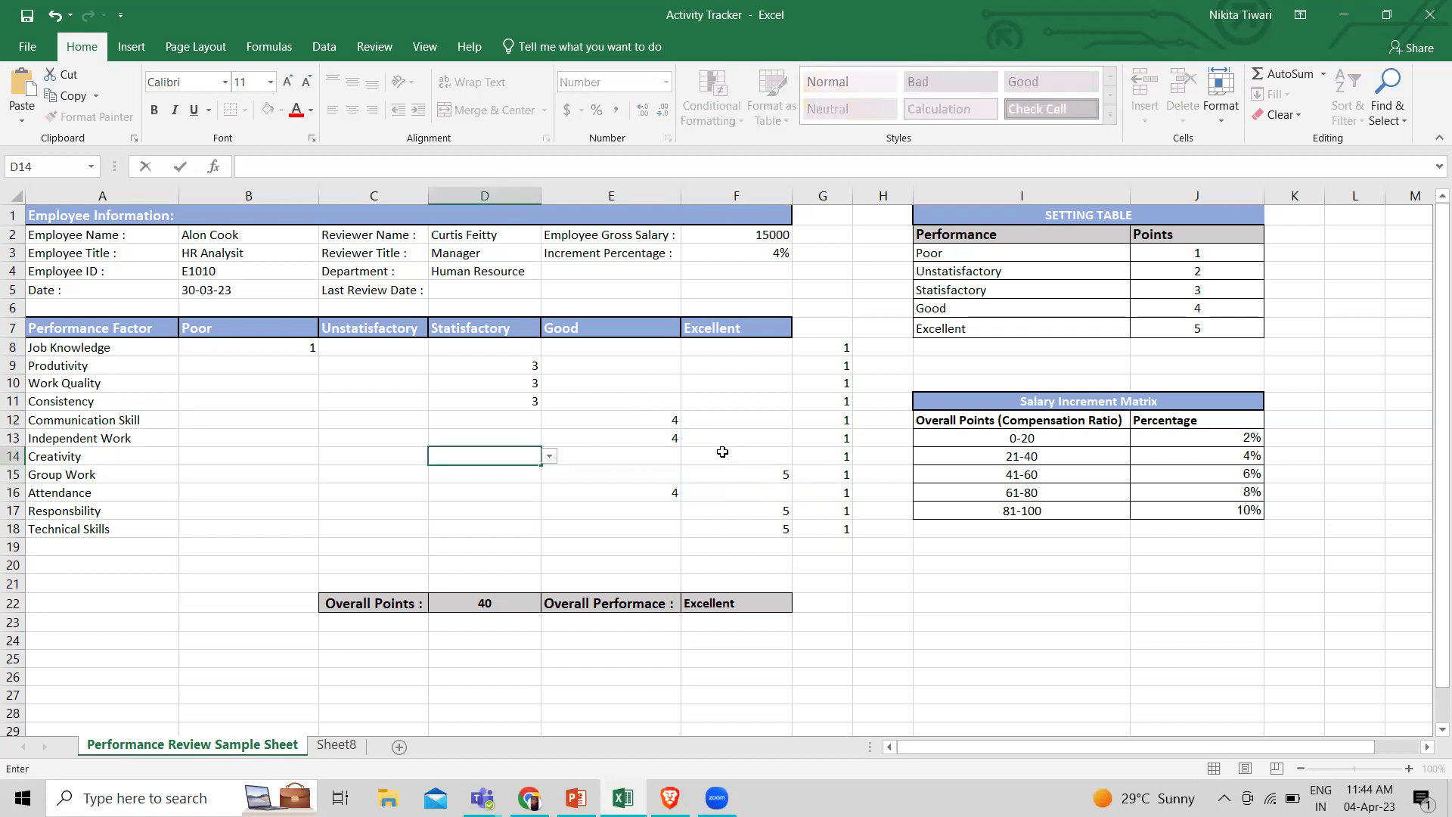
{"action": "left_click", "coordinate": [722, 455]}
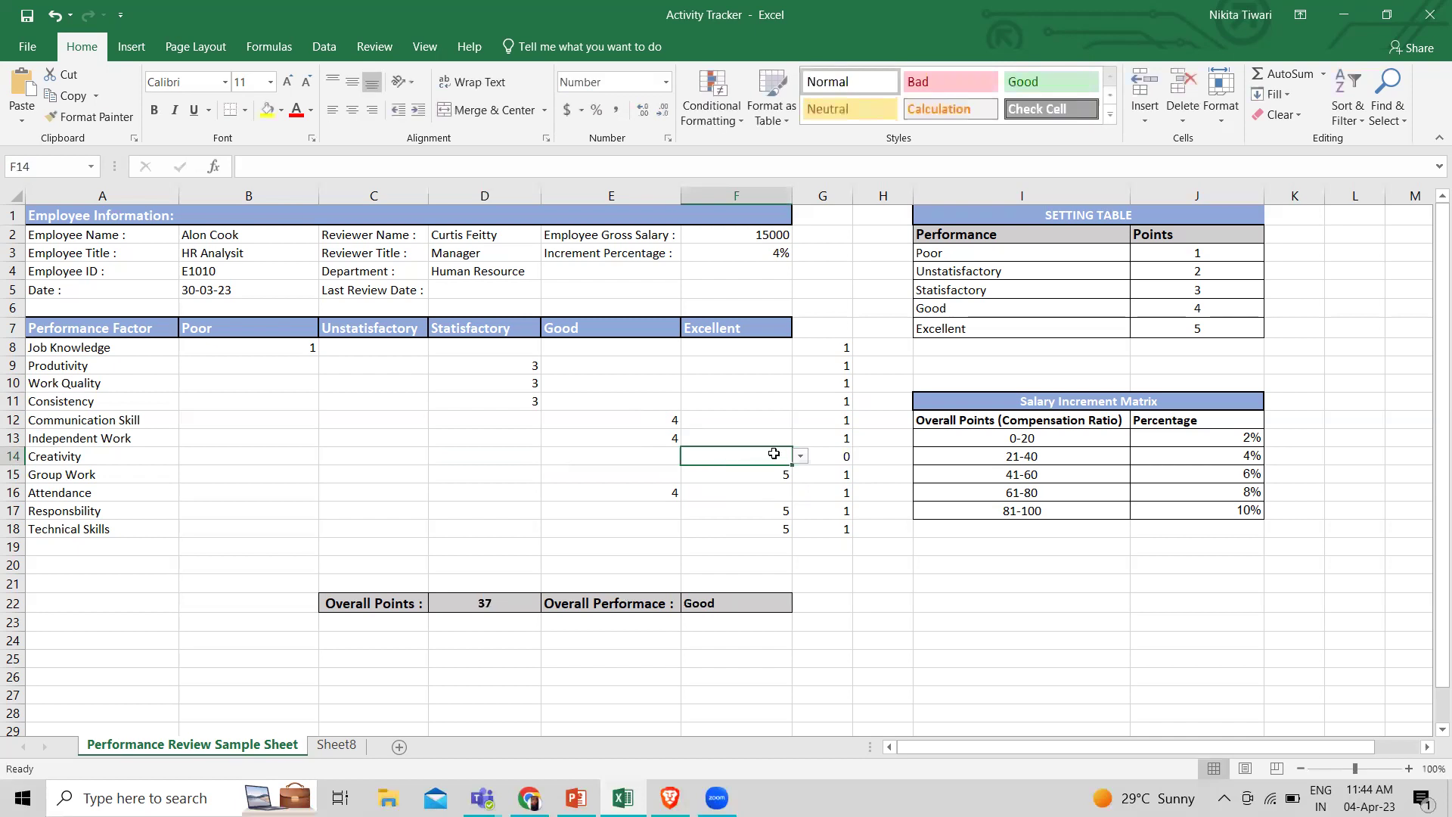
{"action": "left_click", "coordinate": [800, 456]}
{"action": "left_click", "coordinate": [729, 473]}
- Switch to Oracle Fusion Cloud Applications in Chrome and open the Performance app from My Client Groups
{"action": "left_click", "coordinate": [529, 798]}
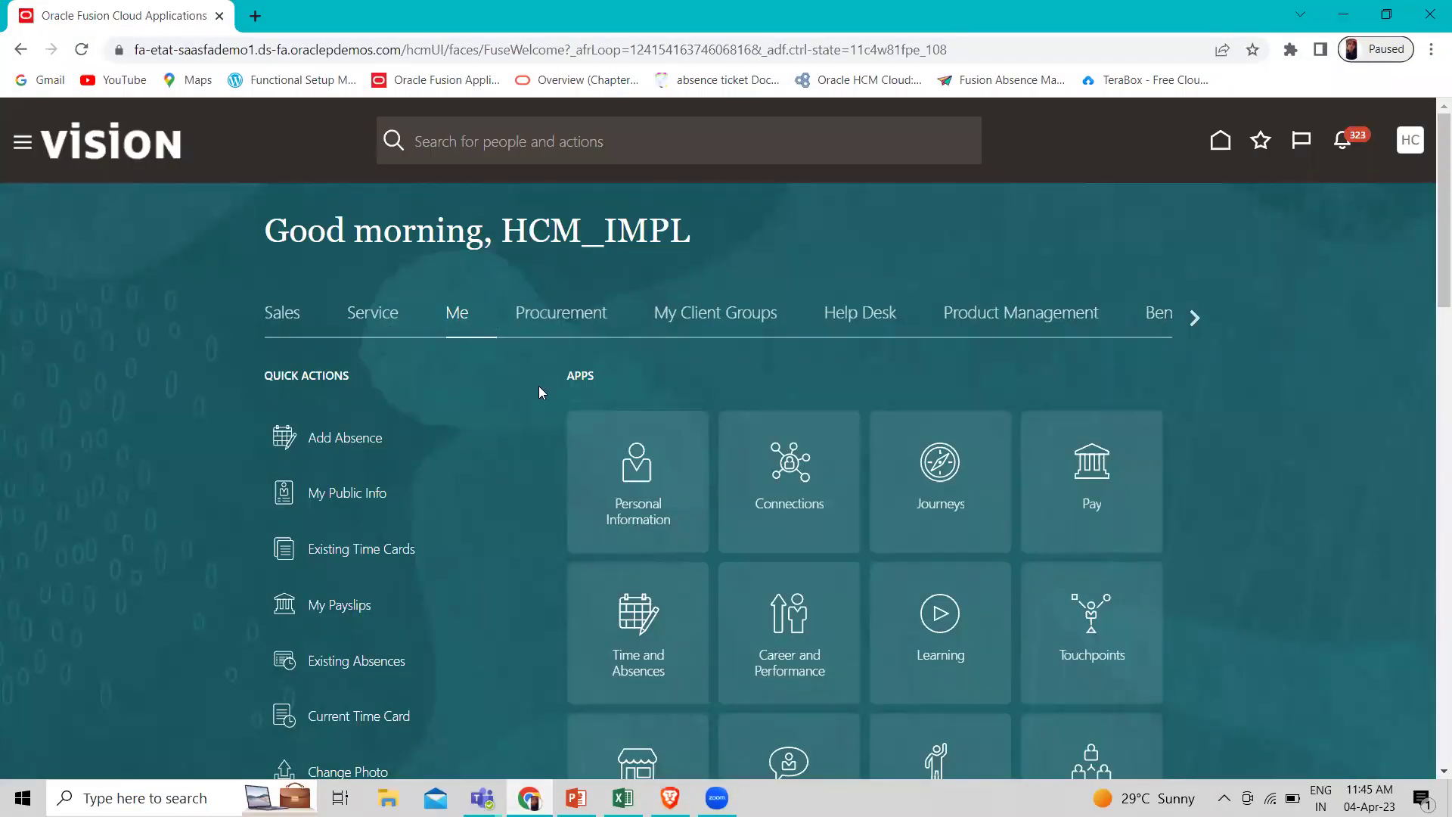
{"action": "left_click", "coordinate": [764, 319]}
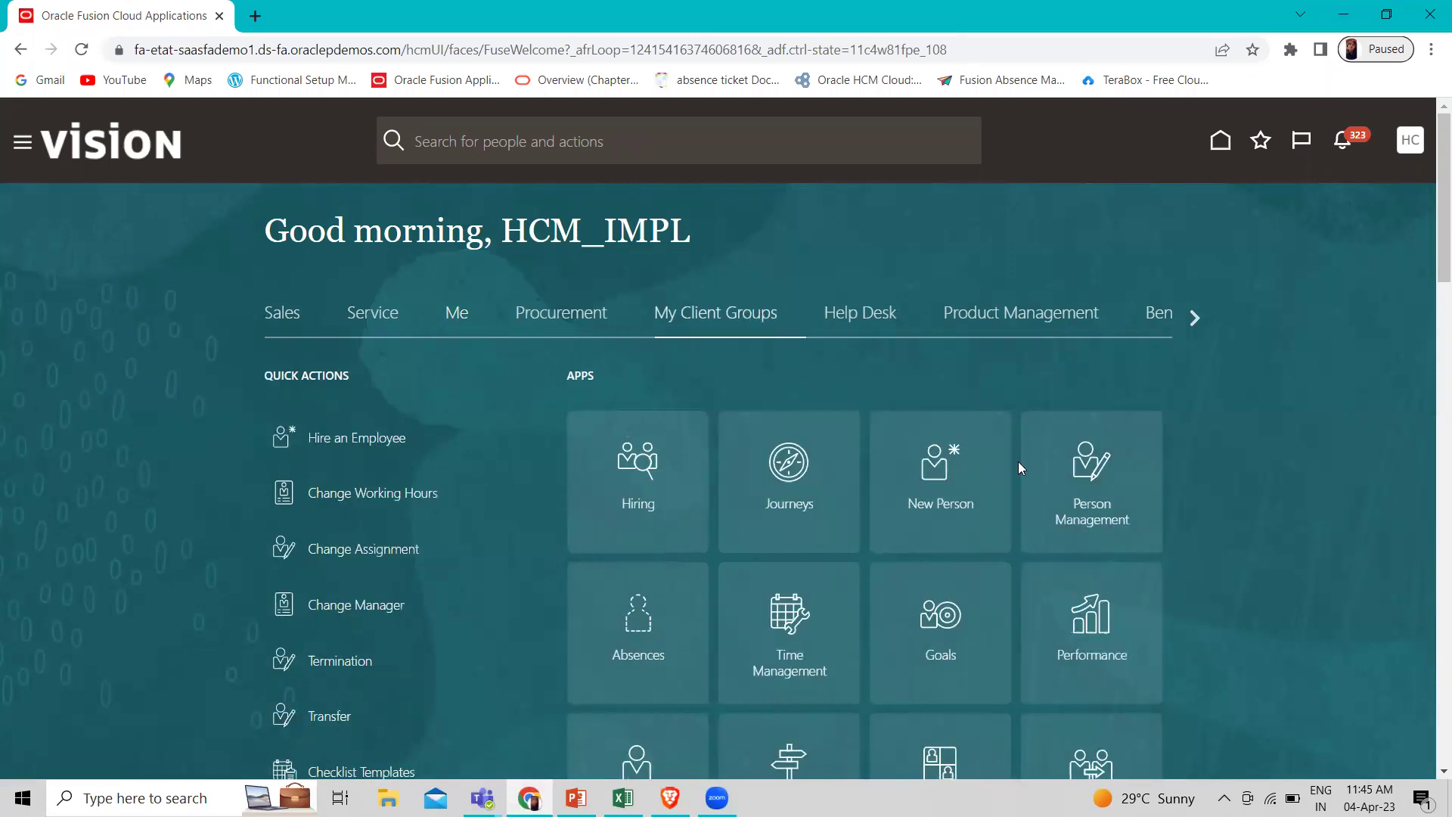
{"action": "scroll", "coordinate": [991, 537], "scroll_direction": "down", "scroll_amount": 1}
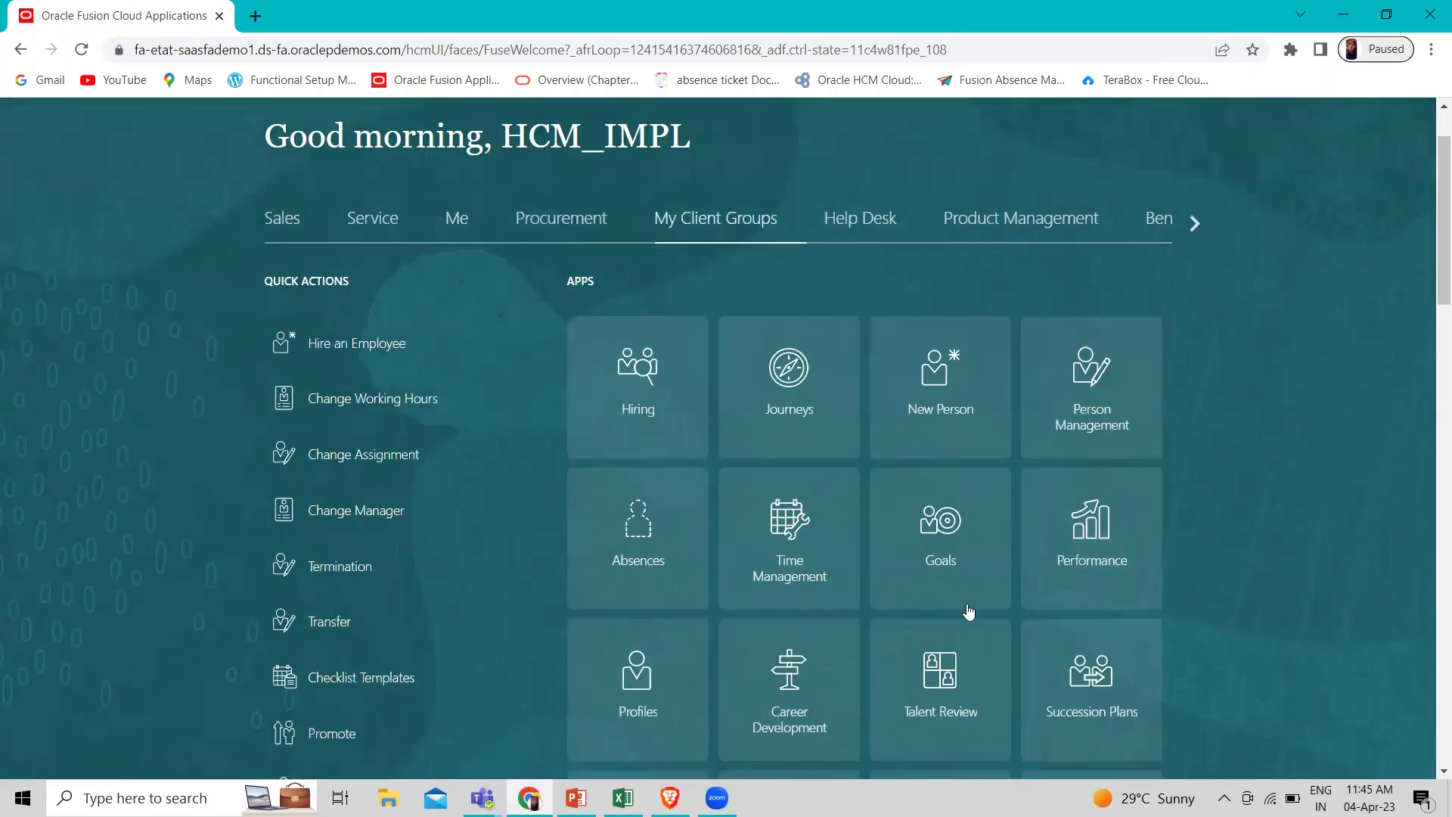
{"action": "left_click", "coordinate": [1089, 534]}
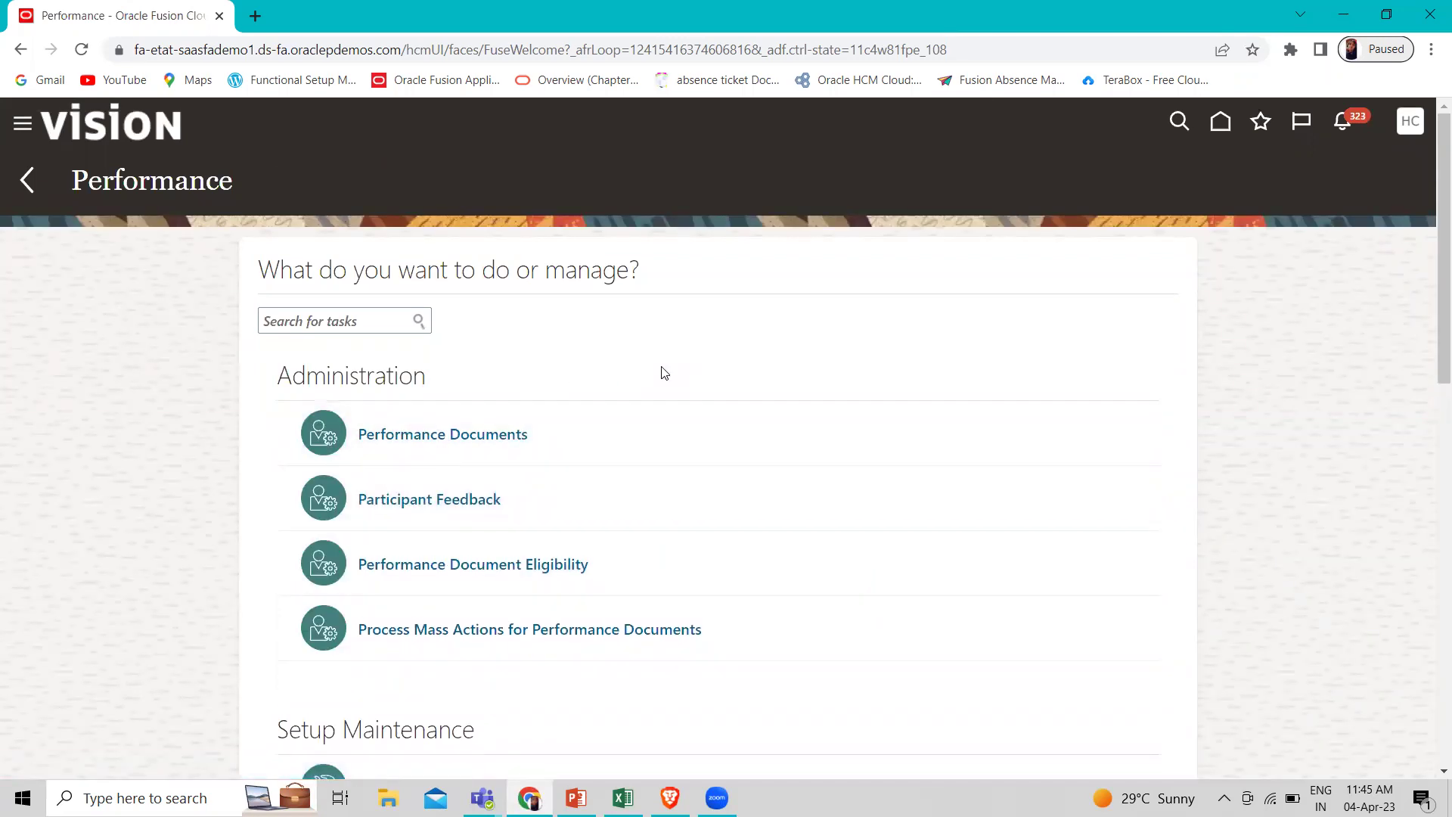
- Look through the Administration and Setup Maintenance tasks on the Performance page, and go back to the home page
{"action": "scroll", "coordinate": [664, 372], "scroll_direction": "down", "scroll_amount": 1}
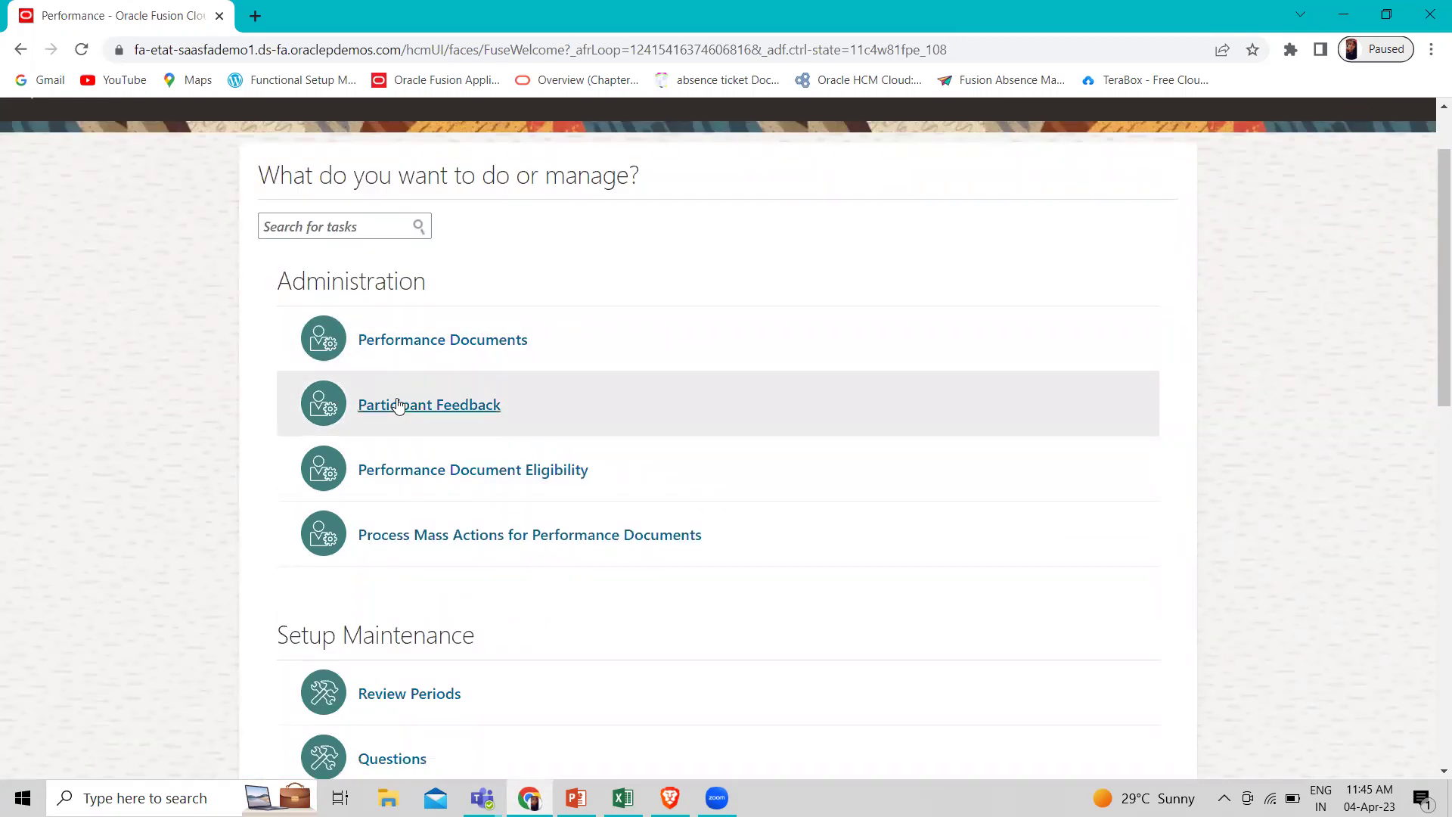
{"action": "scroll", "coordinate": [398, 403], "scroll_direction": "down", "scroll_amount": 3}
{"action": "scroll", "coordinate": [569, 570], "scroll_direction": "down", "scroll_amount": 7}
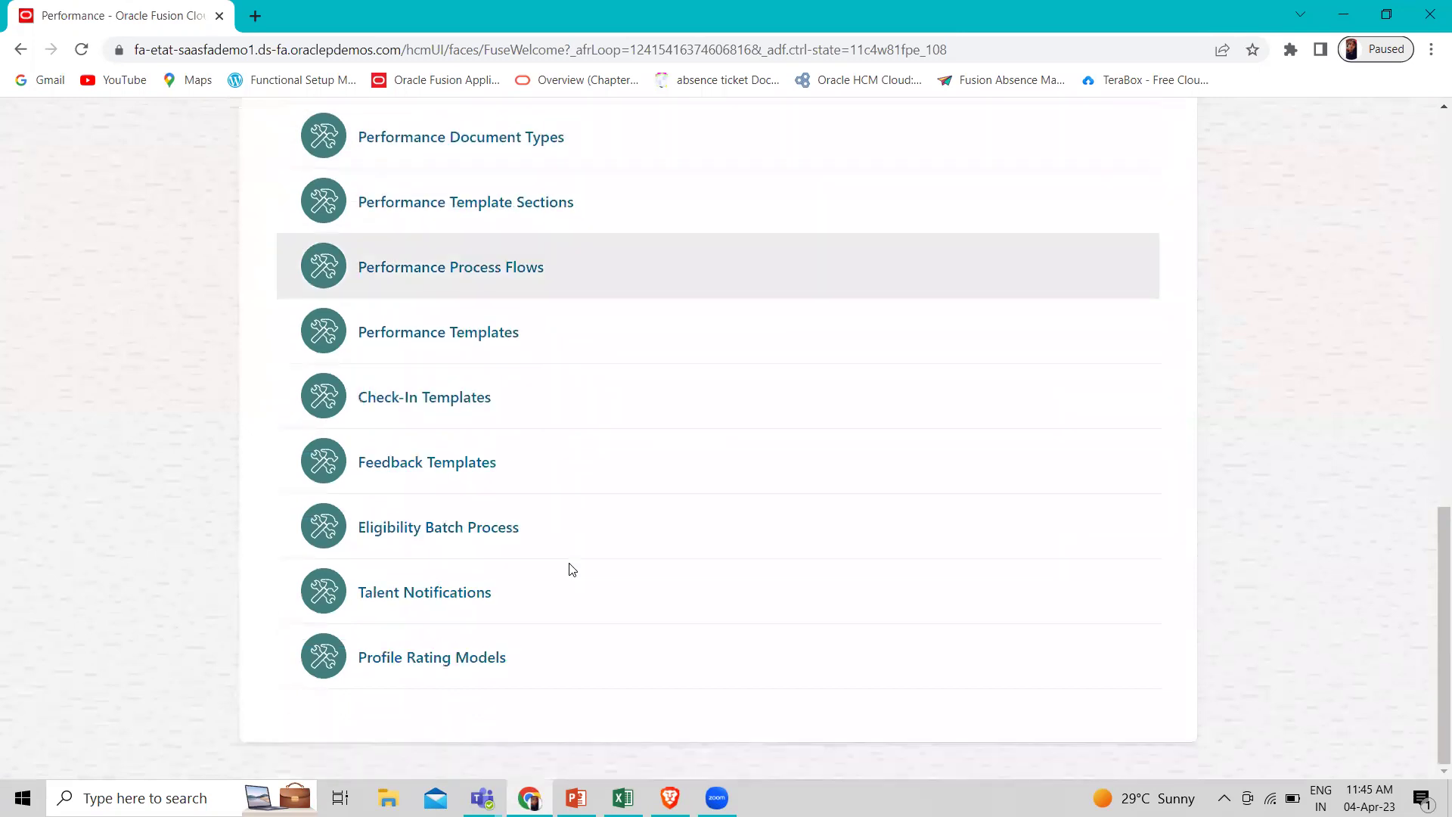
{"action": "scroll", "coordinate": [572, 569], "scroll_direction": "up", "scroll_amount": 5}
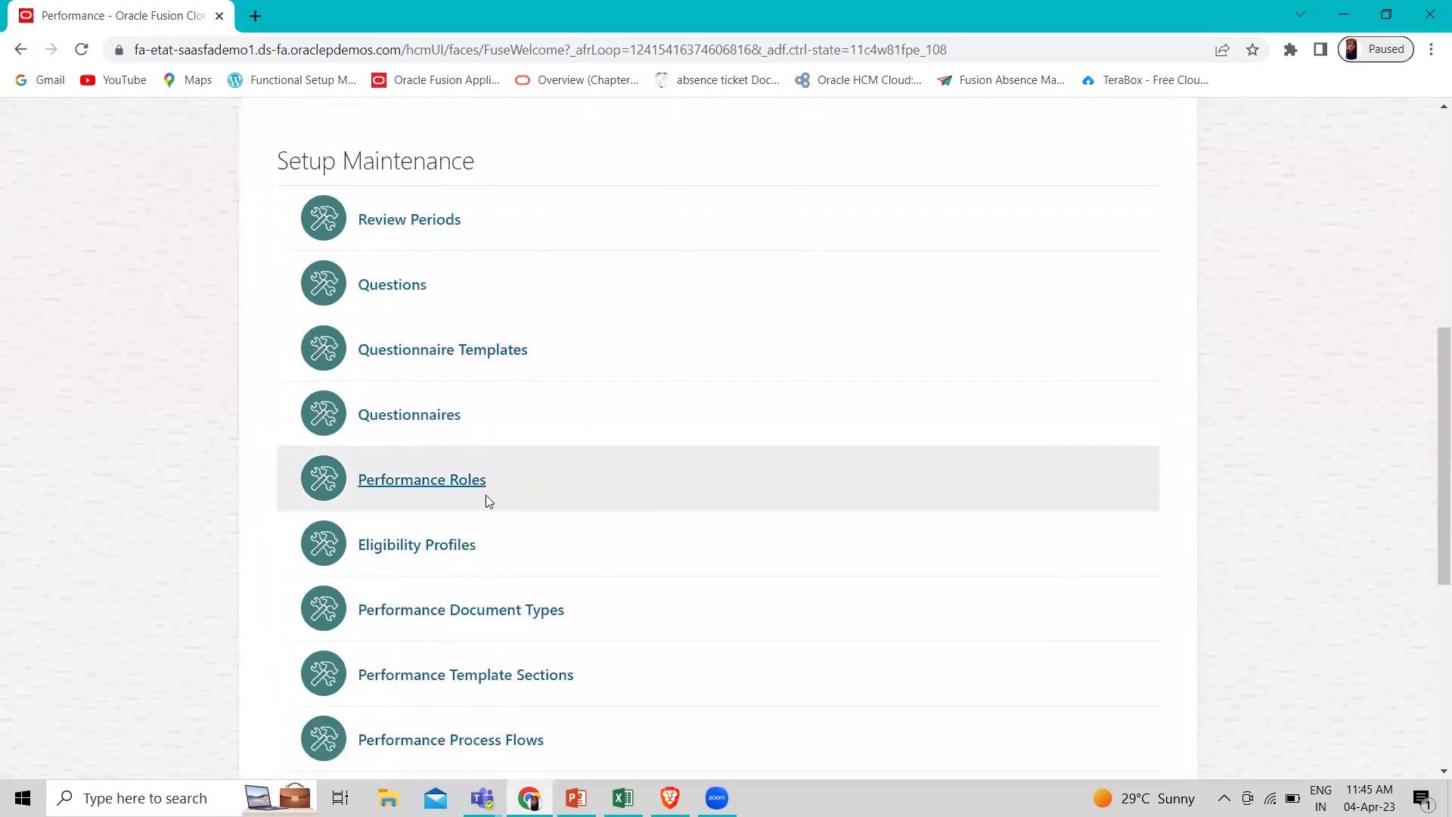
{"action": "scroll", "coordinate": [481, 579], "scroll_direction": "down", "scroll_amount": 1}
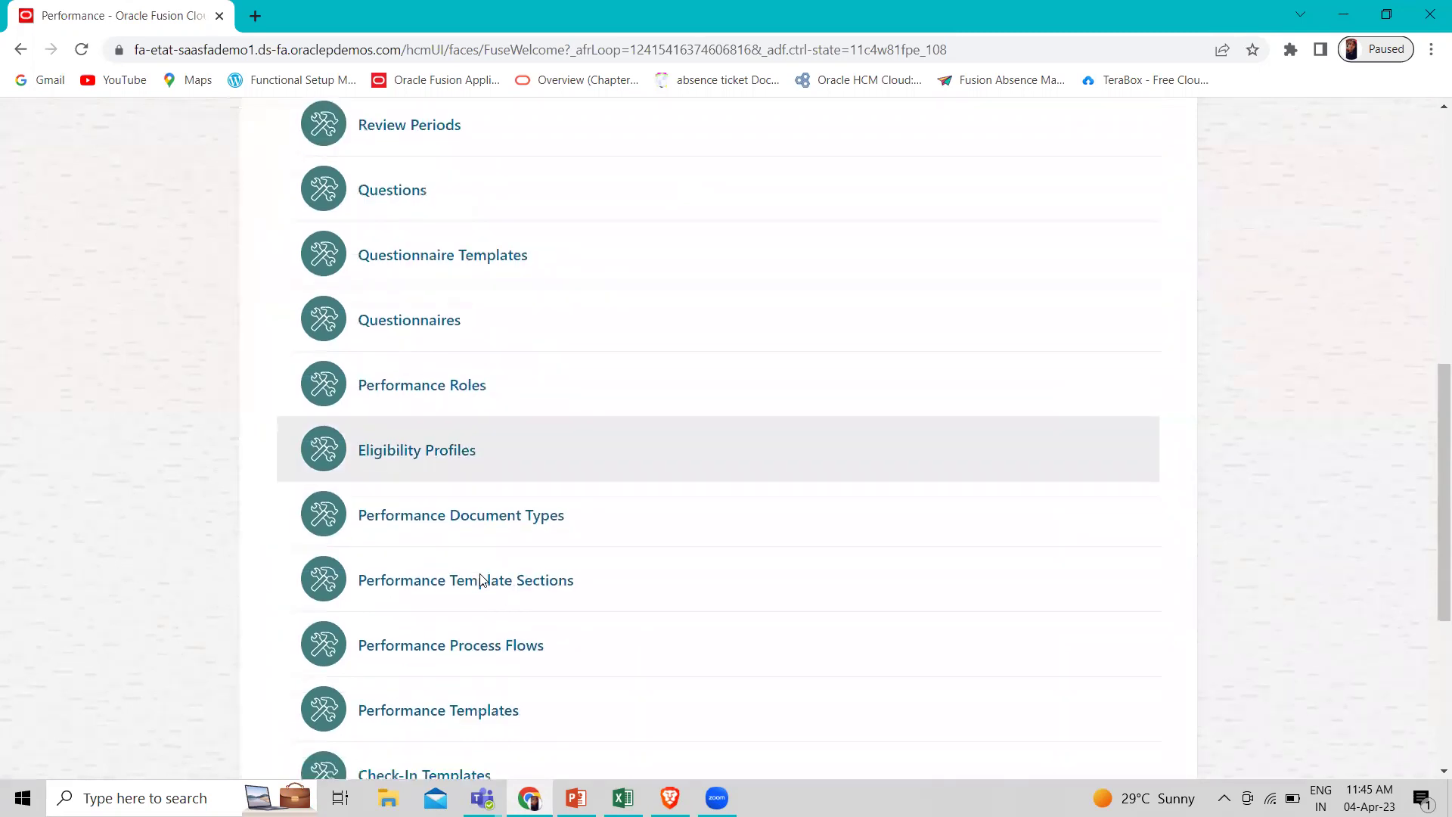
{"action": "scroll", "coordinate": [481, 580], "scroll_direction": "down", "scroll_amount": 3}
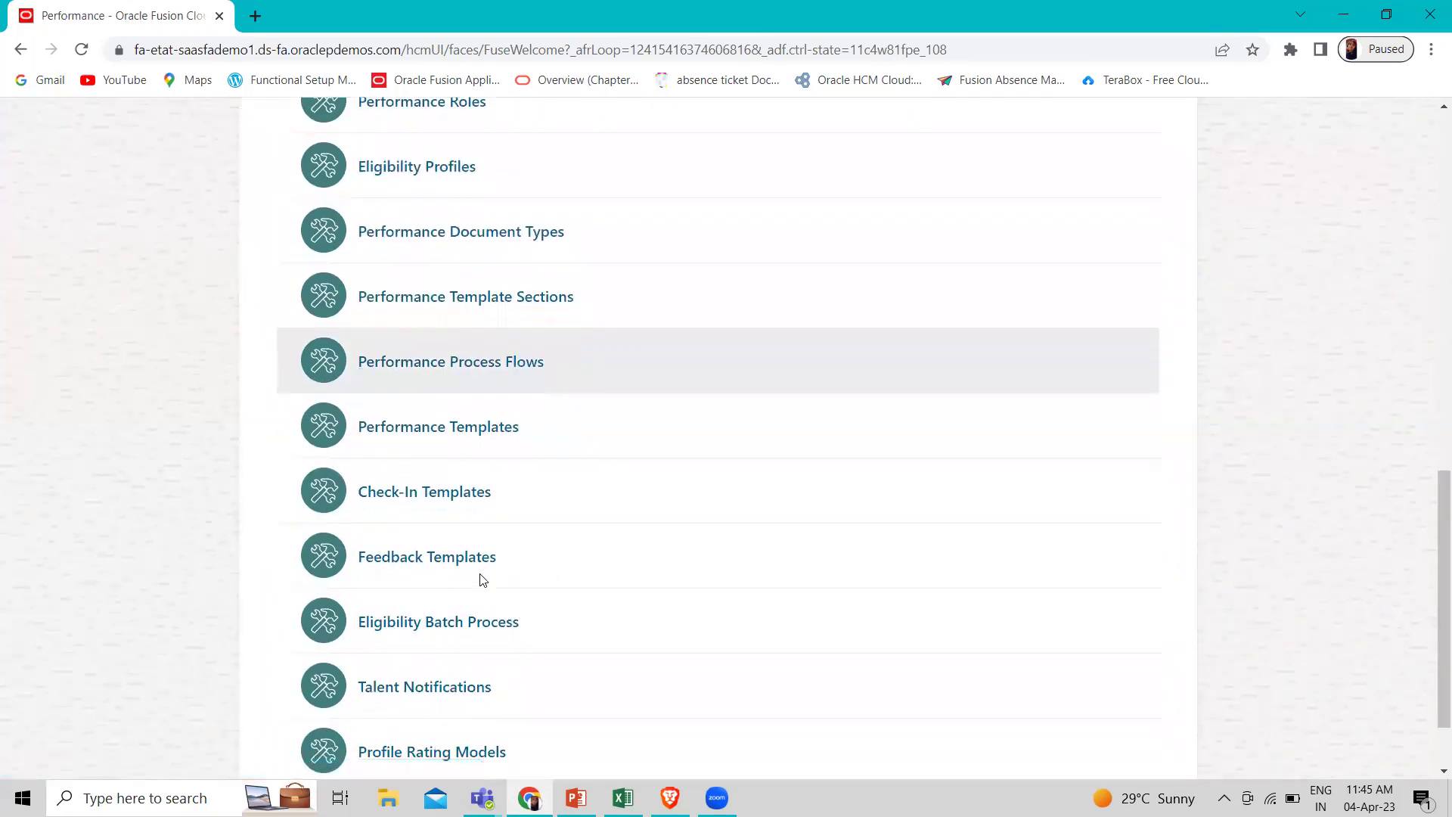
{"action": "scroll", "coordinate": [481, 579], "scroll_direction": "down", "scroll_amount": 1}
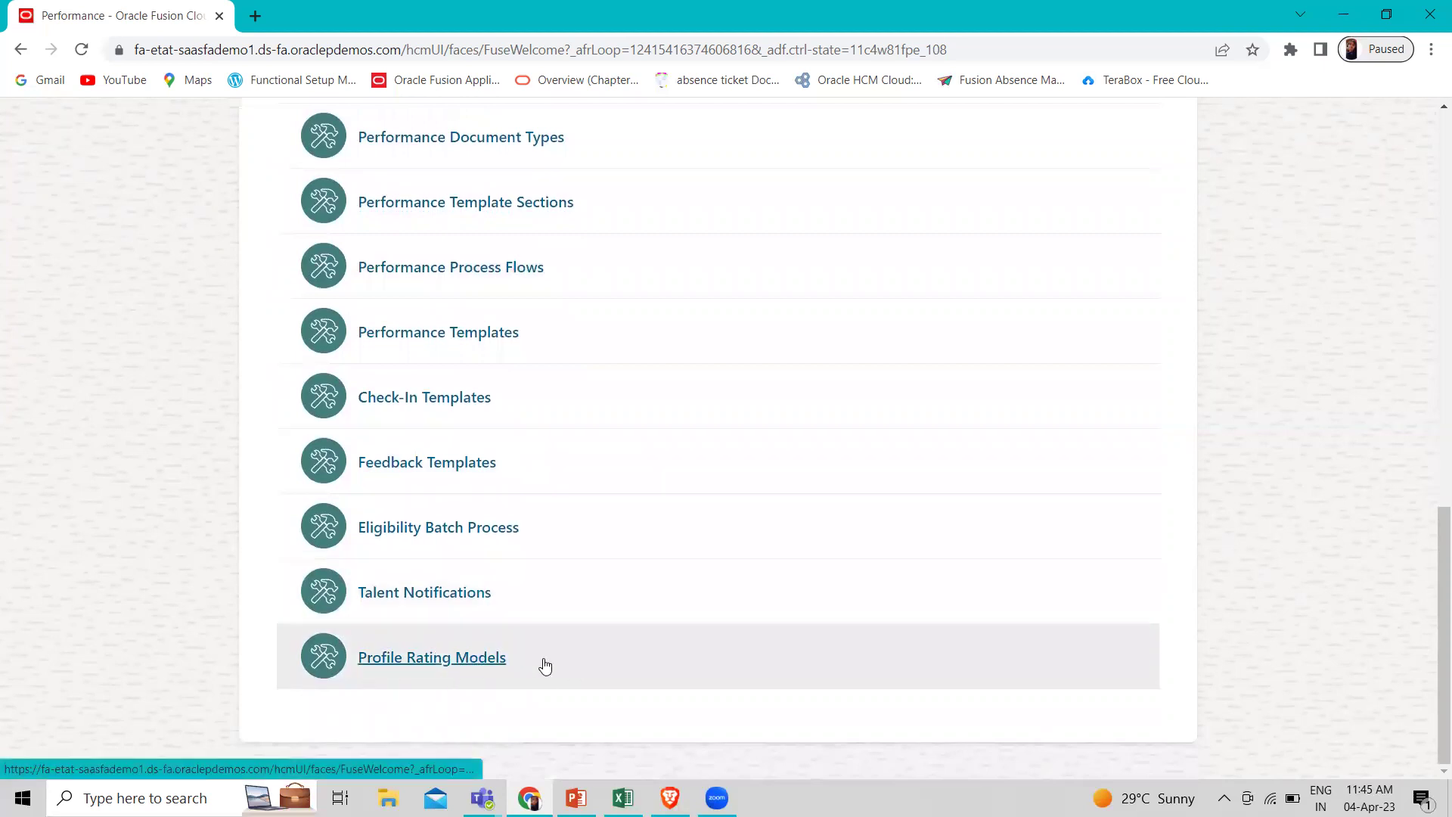
{"action": "scroll", "coordinate": [546, 666], "scroll_direction": "up", "scroll_amount": 7}
{"action": "scroll", "coordinate": [546, 666], "scroll_direction": "up", "scroll_amount": 4}
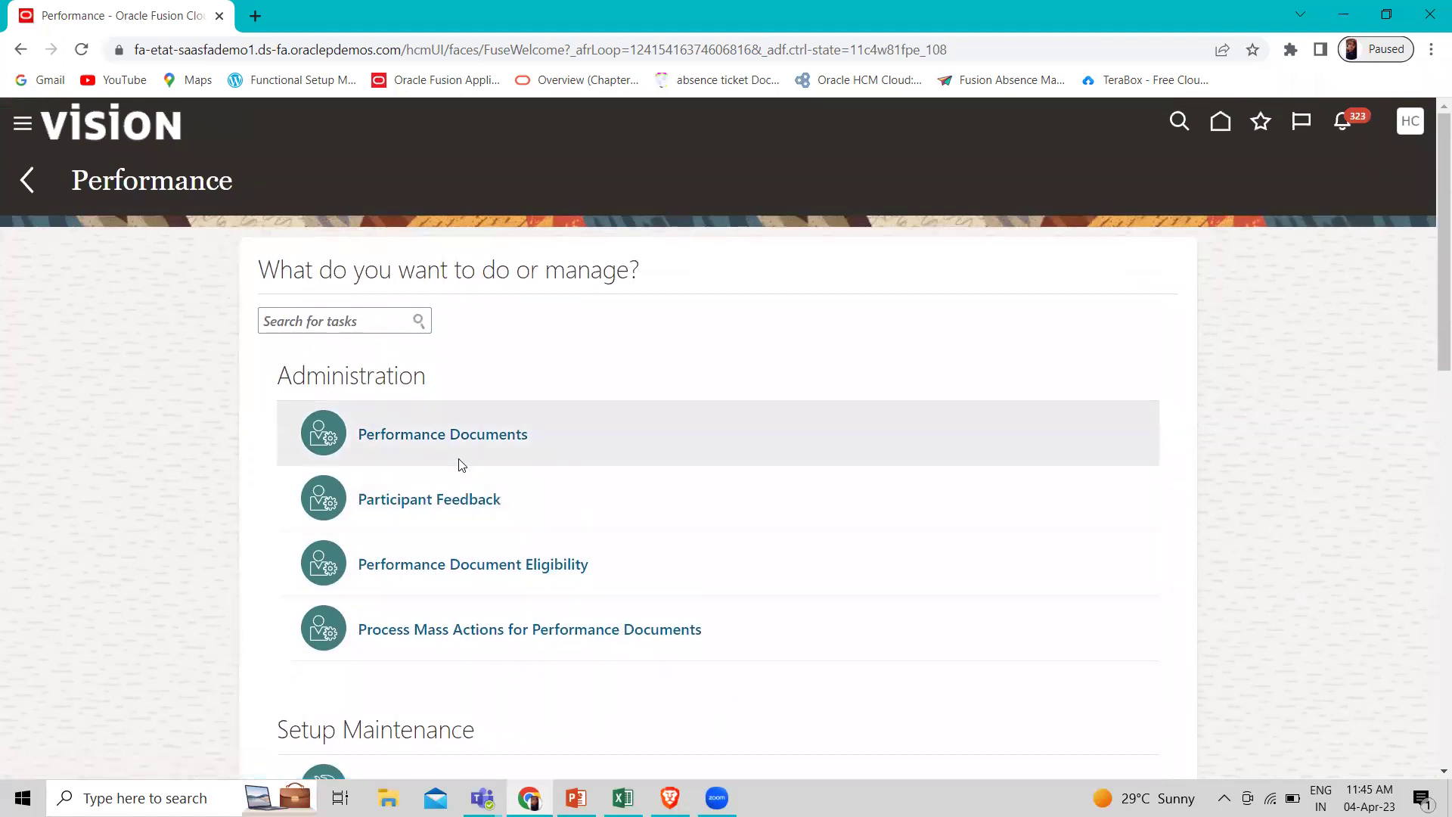
{"action": "left_click", "coordinate": [25, 185]}
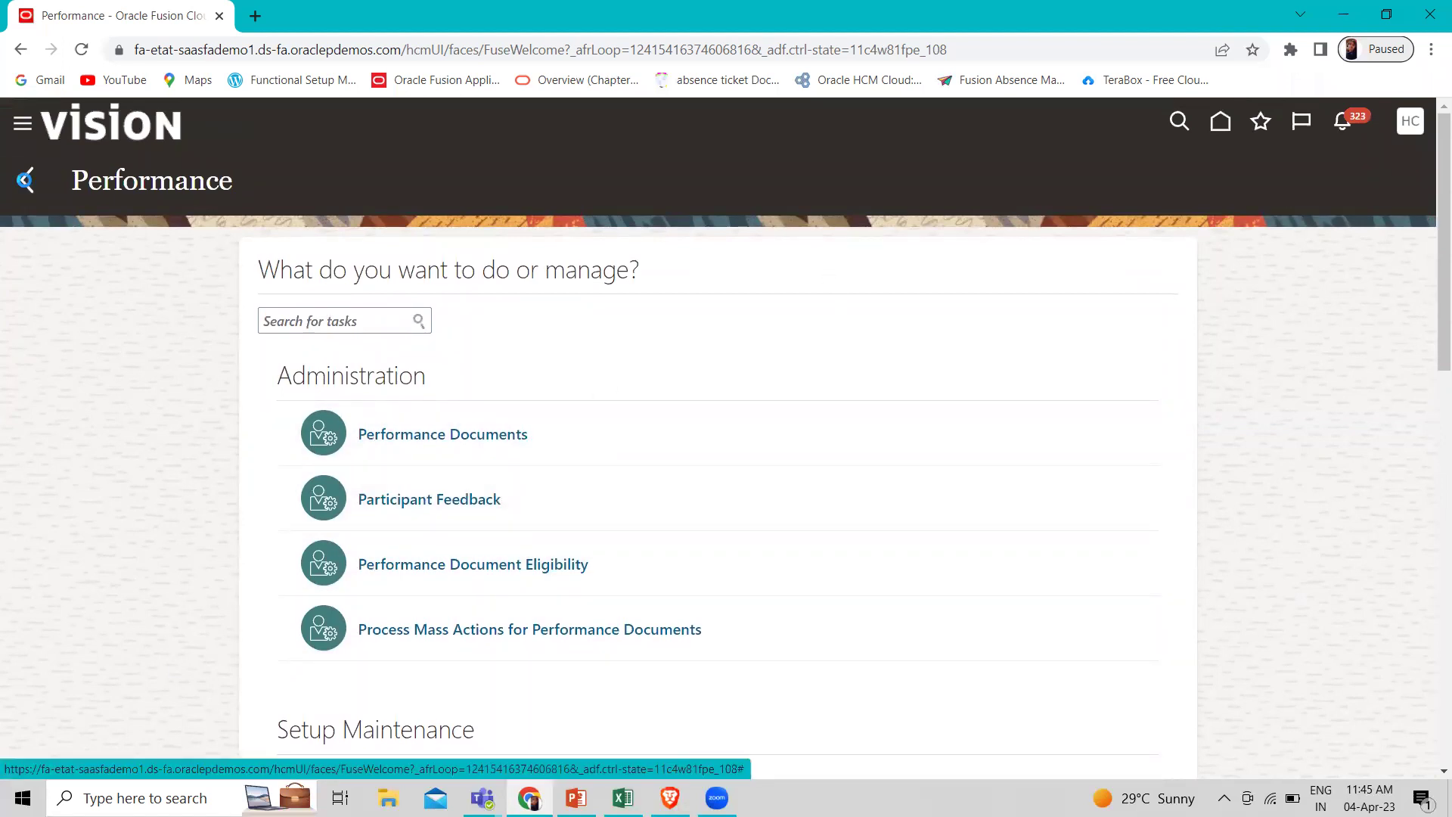